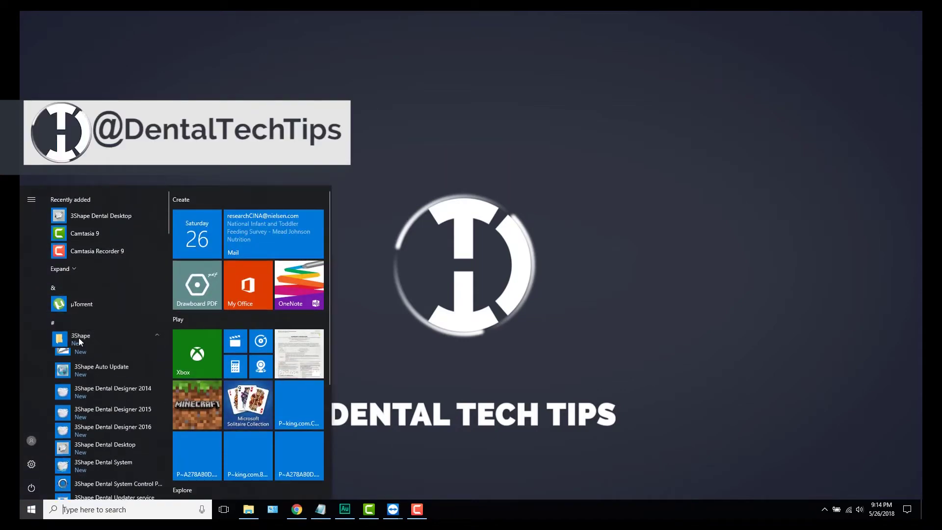
Step: Run the 3Shape Dental System Control Panel as administrator from the Start menu's 3Shape folder
{"action": "scroll", "coordinate": [120, 381], "scroll_direction": "down", "scroll_amount": 3}
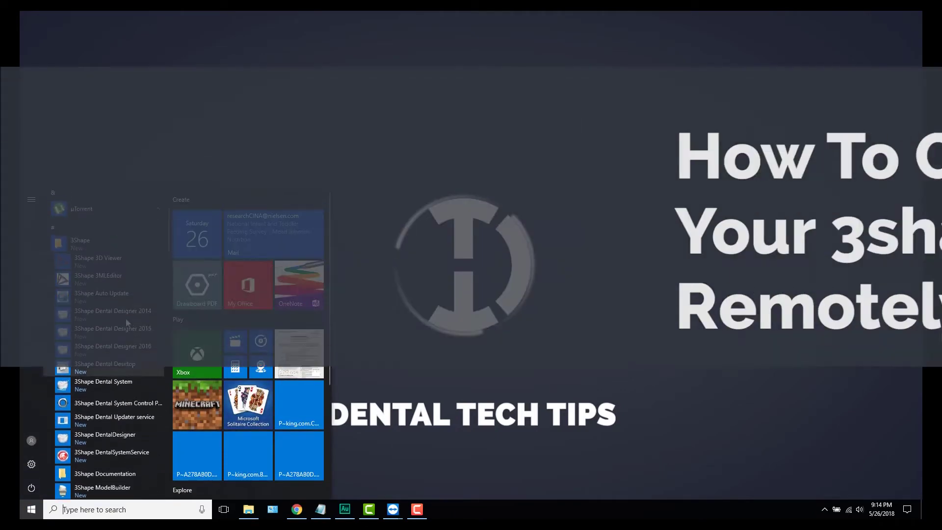
{"action": "right_click", "coordinate": [132, 409]}
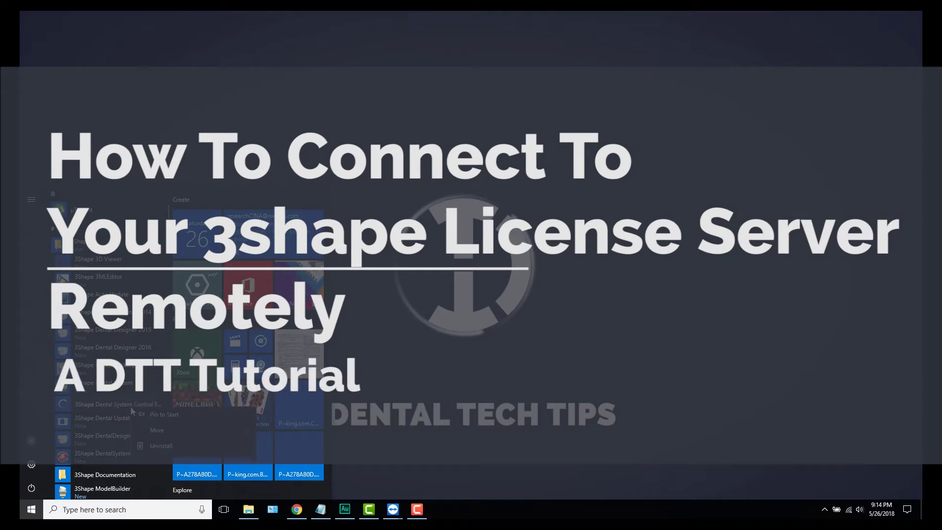
{"action": "left_click", "coordinate": [157, 430]}
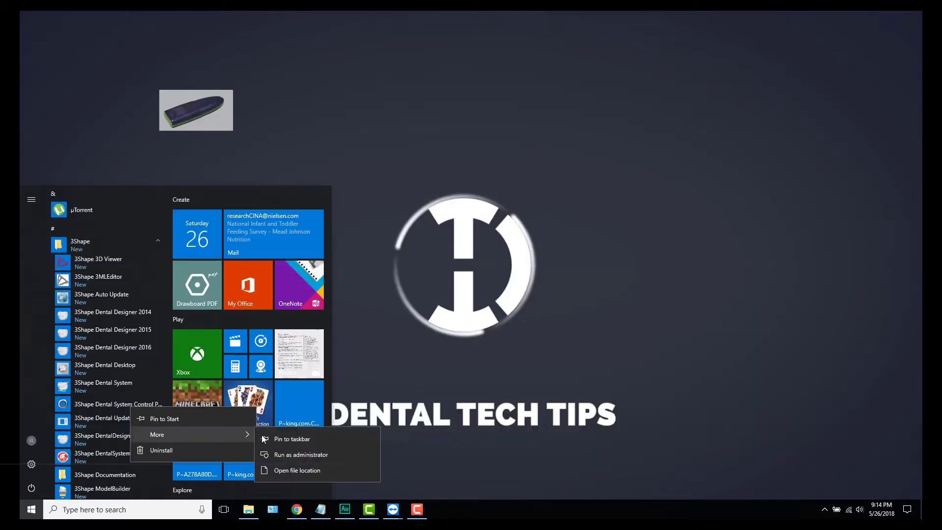
{"action": "left_click", "coordinate": [288, 458]}
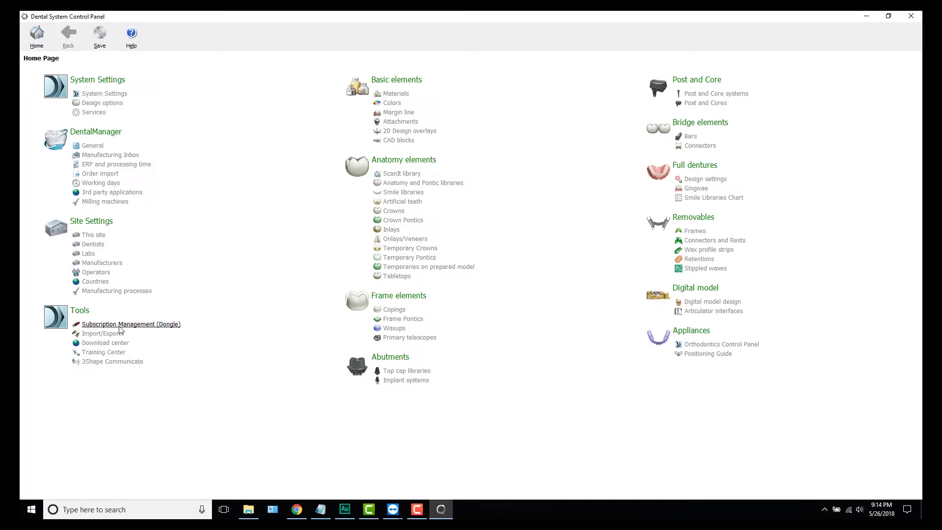
Step: Try Subscription Management (Dongle) and dismiss the missing-subscription and dongle-not-initialized errors
{"action": "left_click", "coordinate": [120, 325]}
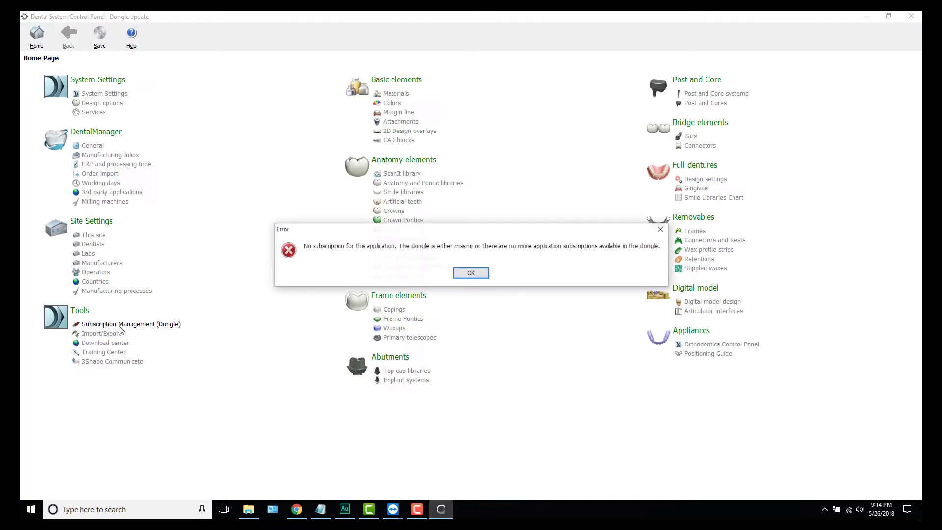
{"action": "left_click", "coordinate": [477, 283]}
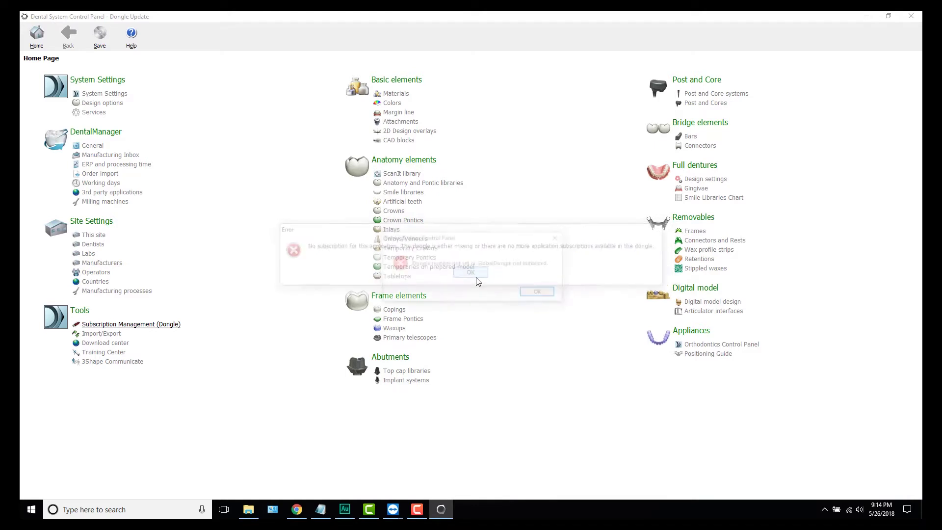
{"action": "left_click", "coordinate": [536, 293]}
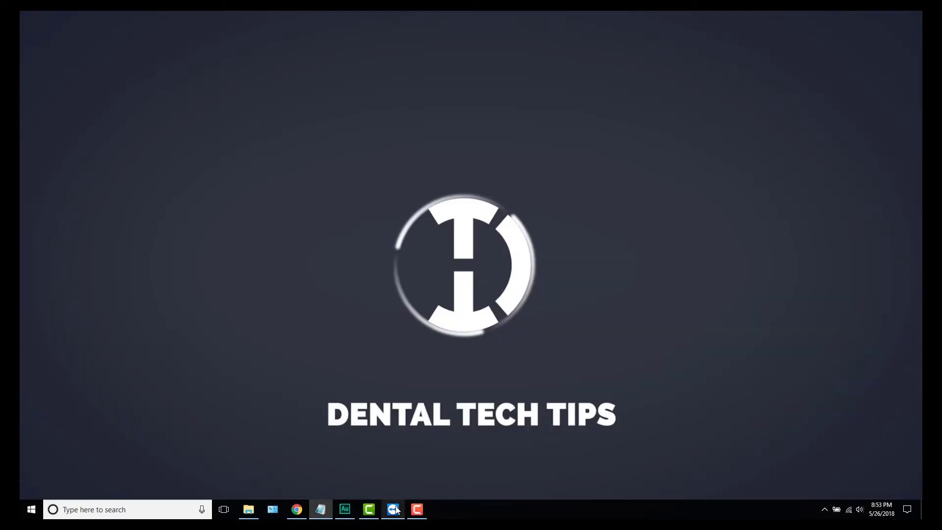
Step: Connect TeamViewer to the lab PC by its Partner ID and log on with the partner's password
{"action": "mouse_move", "coordinate": [394, 510]}
{"action": "left_click", "coordinate": [393, 509]}
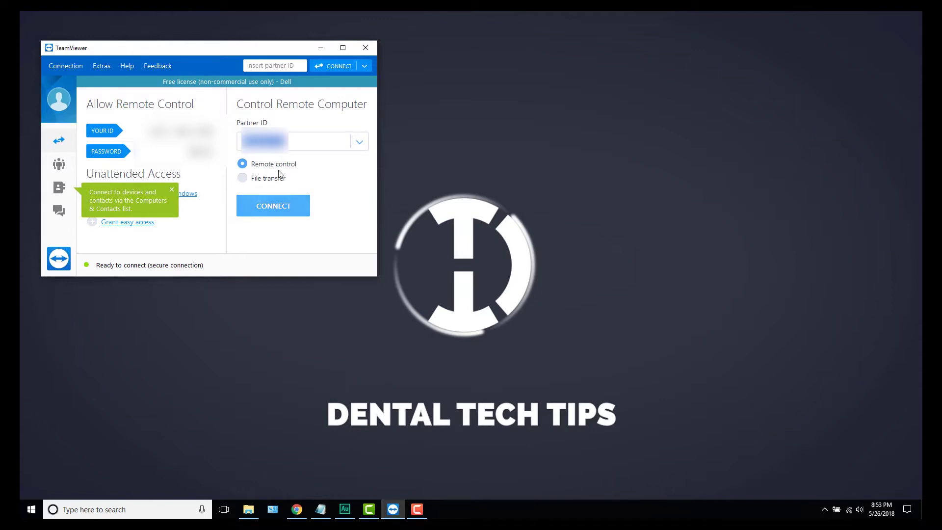
{"action": "left_click", "coordinate": [301, 205]}
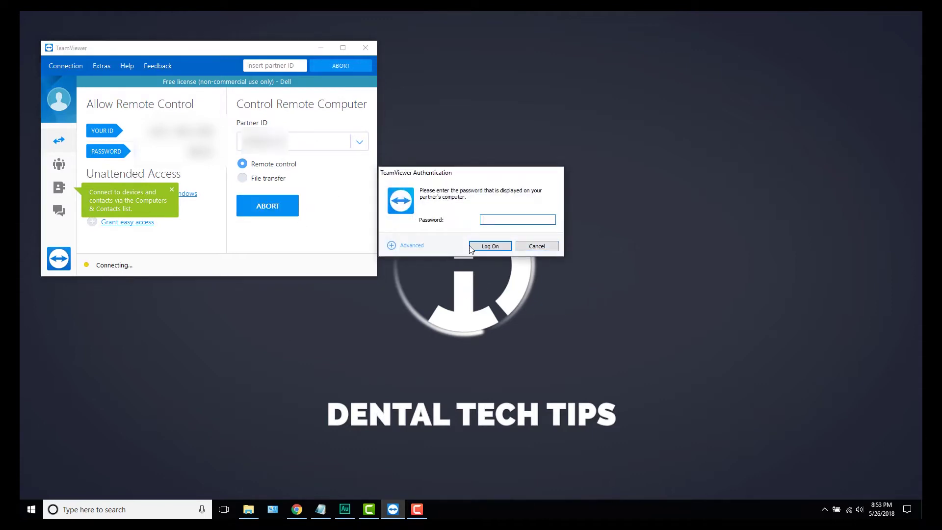
{"action": "type", "text": "•••••••"}
{"action": "key", "text": "BackSpace"}
{"action": "key", "text": "BackSpace"}
{"action": "key", "text": "BackSpace"}
{"action": "key", "text": "BackSpace"}
{"action": "key", "text": "BackSpace"}
{"action": "key", "text": "BackSpace"}
{"action": "key", "text": "BackSpace"}
{"action": "type", "text": "••••••••••••••••"}
{"action": "key", "text": "Return"}
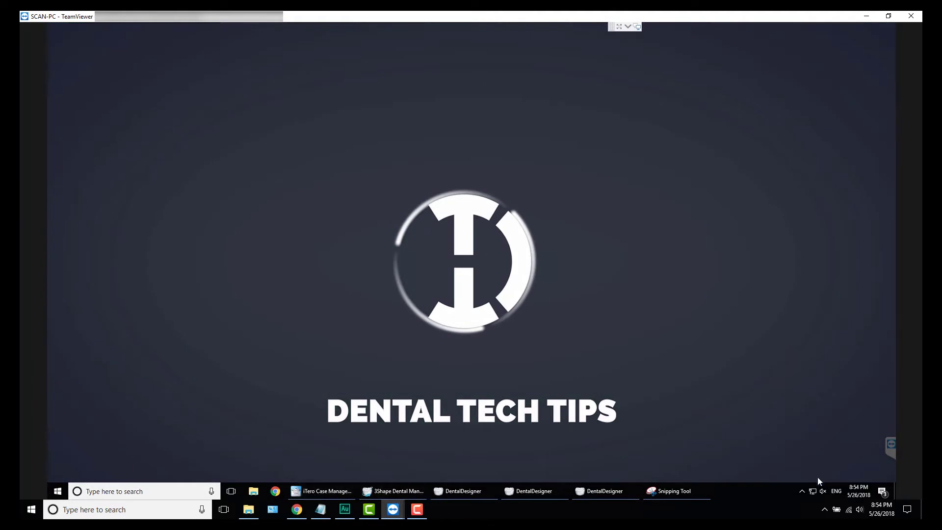
Step: Go from the network tray icon to the adapter list and select the Ethernet adapter
{"action": "right_click", "coordinate": [813, 490]}
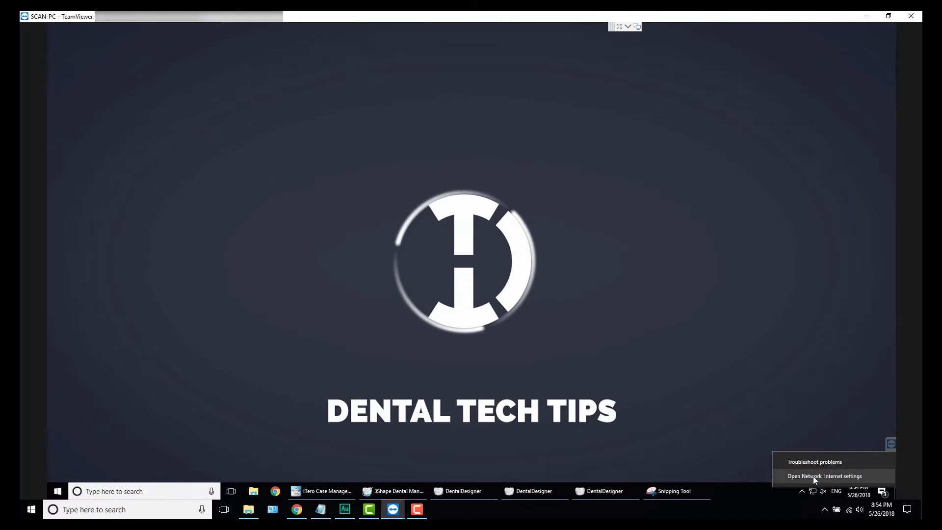
{"action": "left_click", "coordinate": [814, 477]}
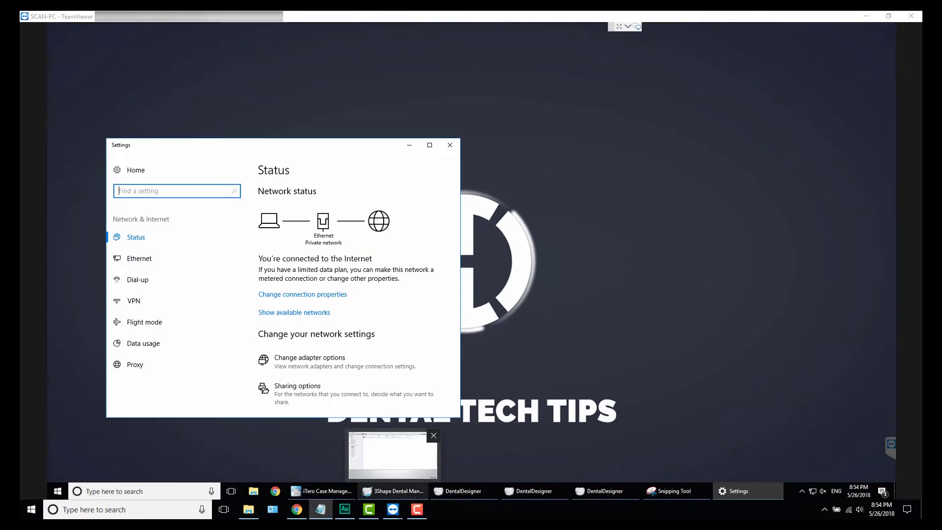
{"action": "left_click", "coordinate": [314, 372]}
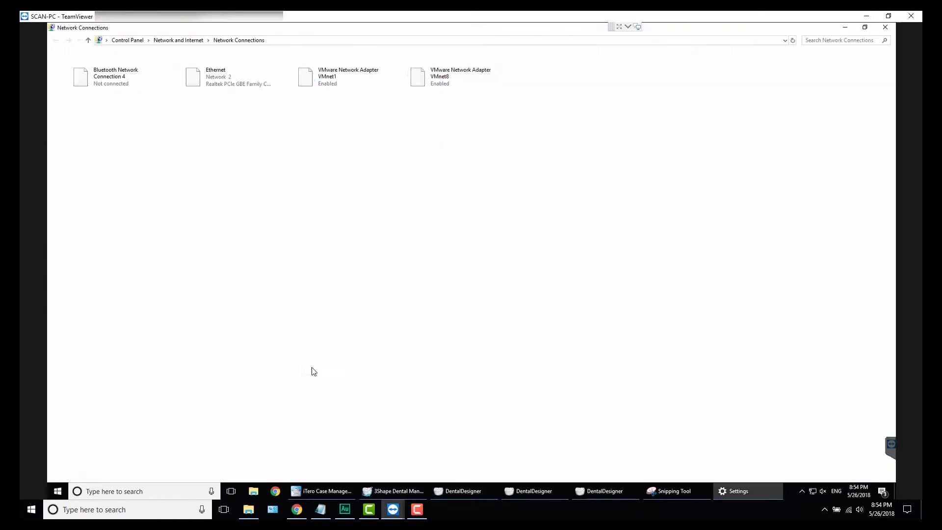
{"action": "left_click", "coordinate": [213, 82]}
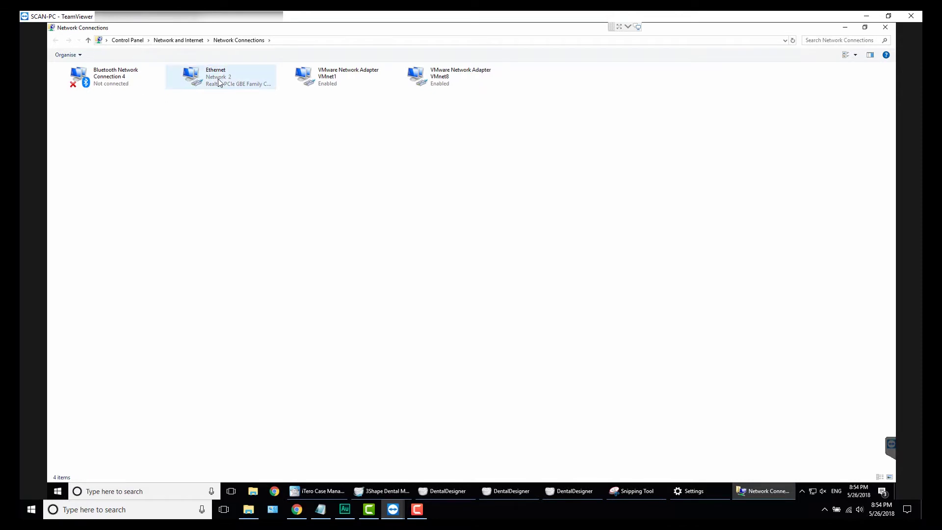
{"action": "left_click", "coordinate": [216, 83]}
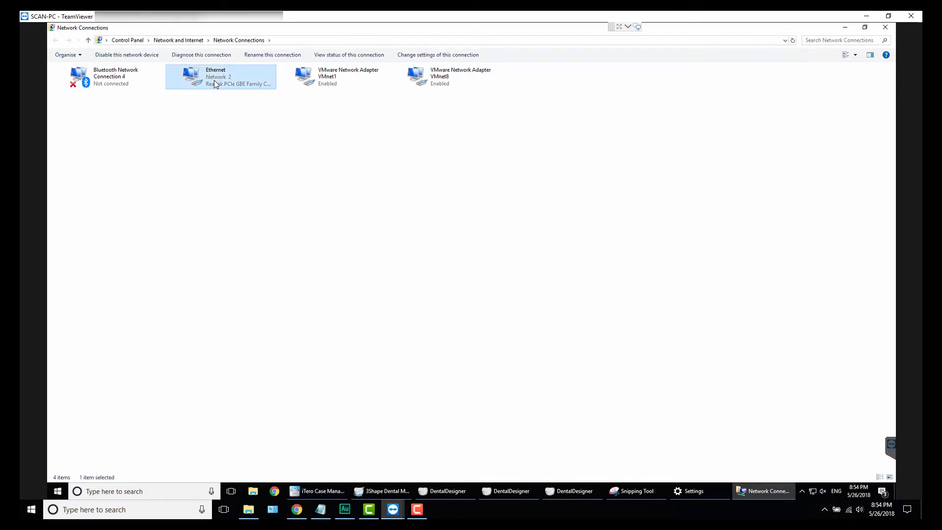
Step: Open the Ethernet adapter's IPv4 properties and switch to a manually entered IP address
{"action": "right_click", "coordinate": [214, 80]}
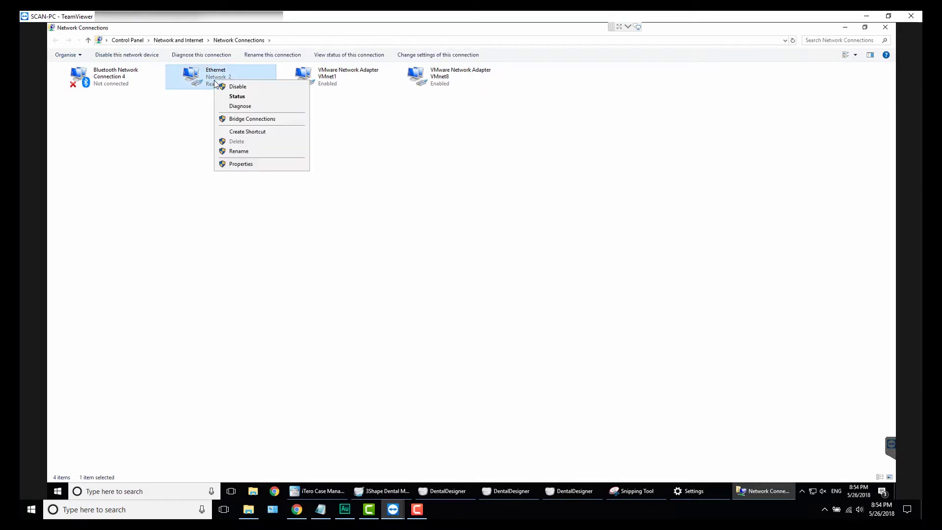
{"action": "left_click", "coordinate": [239, 167]}
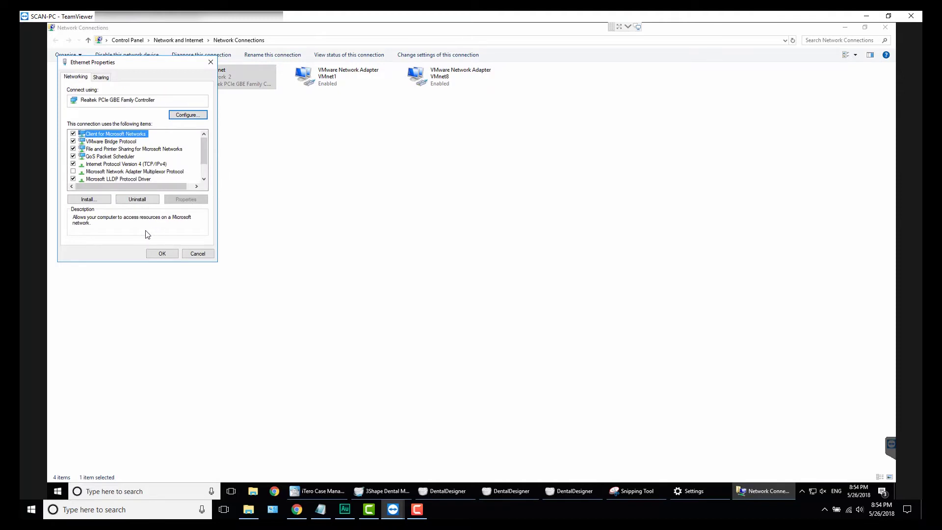
{"action": "left_click", "coordinate": [149, 165]}
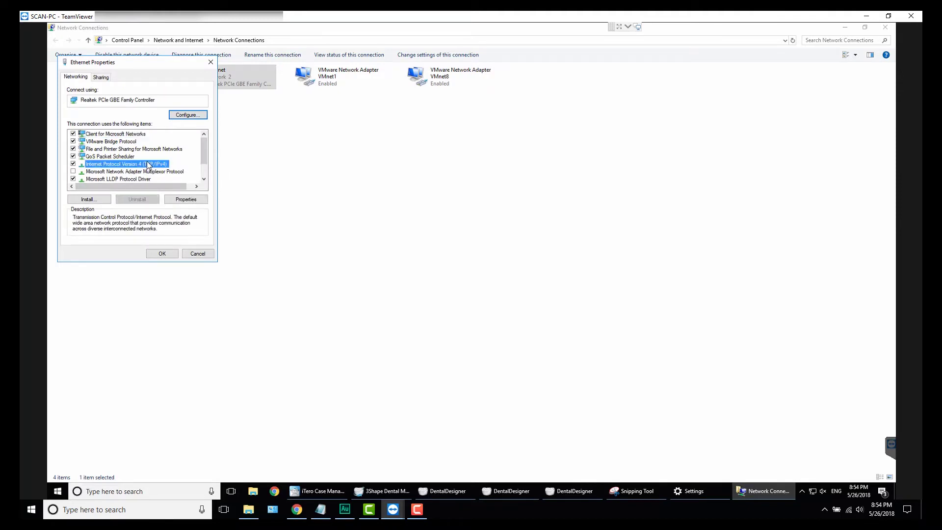
{"action": "left_click", "coordinate": [192, 200]}
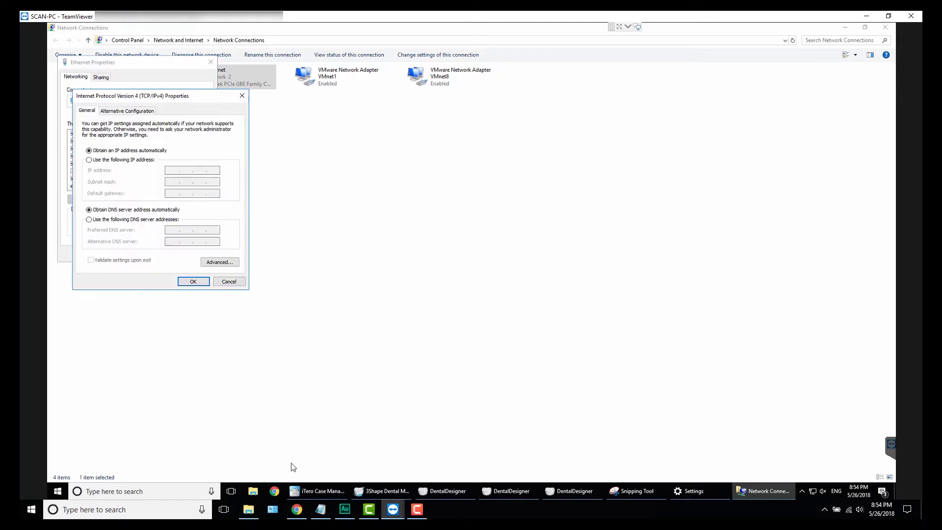
{"action": "left_click", "coordinate": [89, 160]}
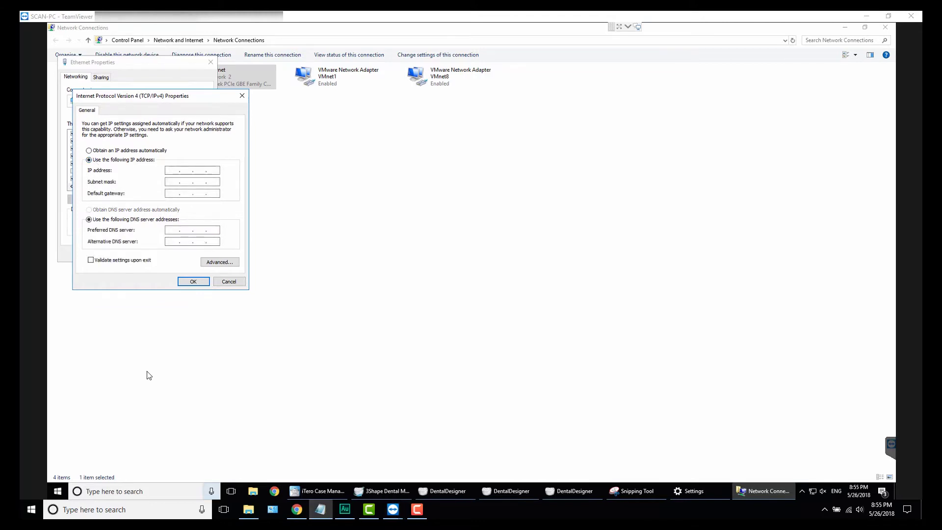
{"action": "left_click", "coordinate": [126, 491]}
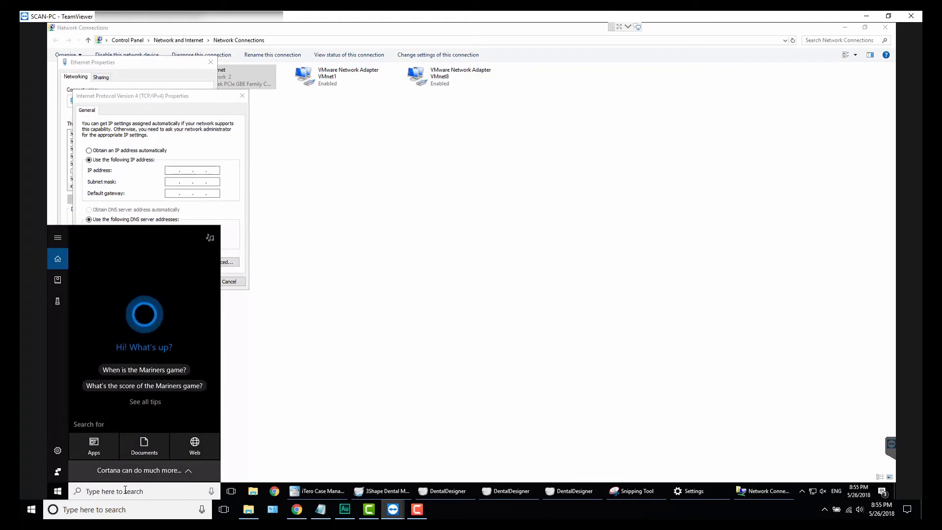
Step: Launch Command Prompt via a 'cmd' search and move its window to the right
{"action": "type", "text": "cmd"}
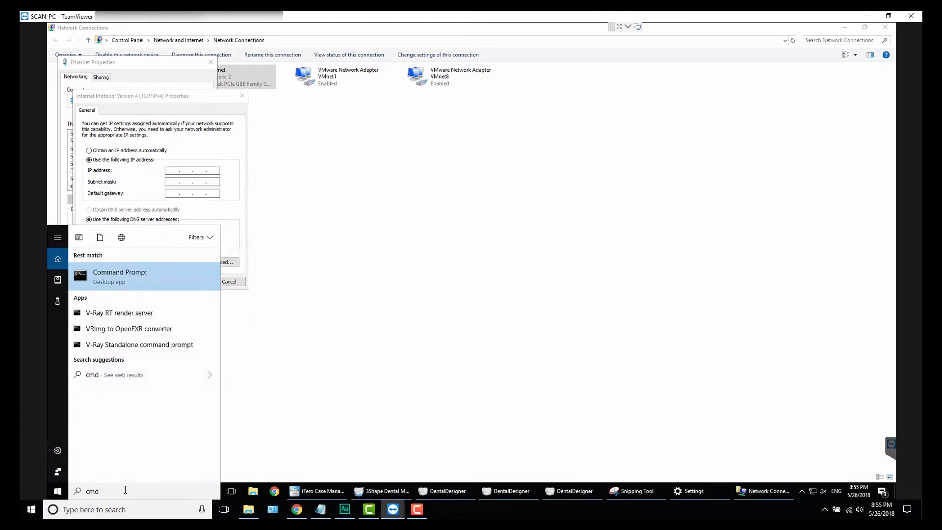
{"action": "left_click", "coordinate": [123, 283]}
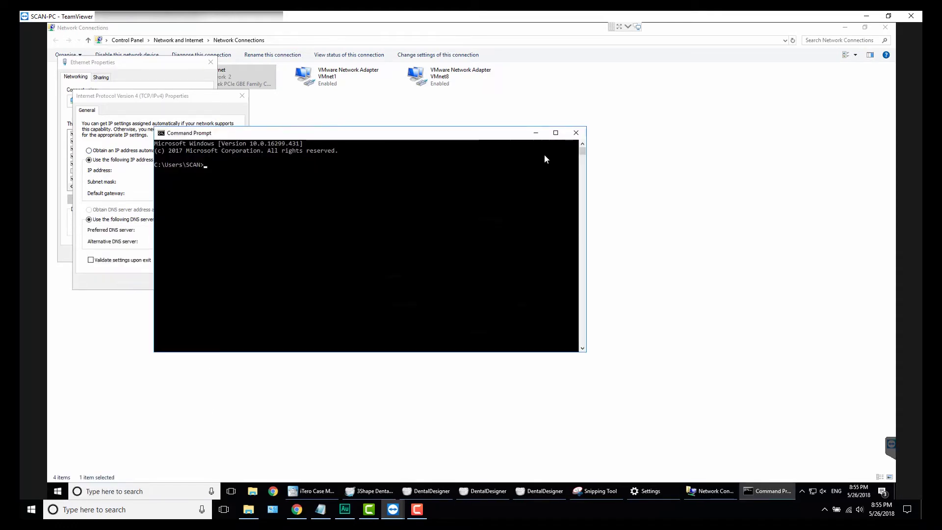
{"action": "left_click_drag", "start_coordinate": [317, 139], "coordinate": [425, 142]}
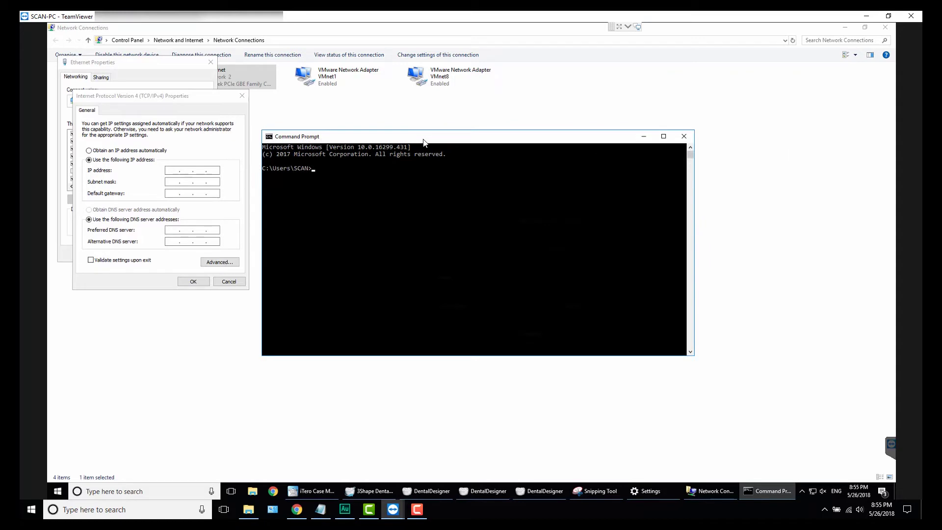
Step: Run ipconfig and scroll the output to find IPv4 192.168.2.53 and gateway 192.168.2.1
{"action": "type", "text": "ipconfig"}
{"action": "key", "text": "Return"}
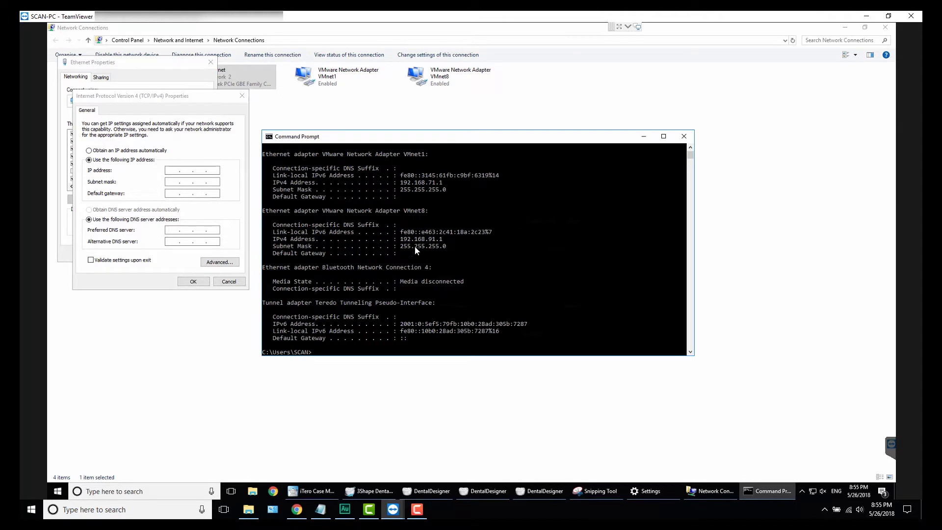
{"action": "scroll", "coordinate": [433, 260], "scroll_direction": "up", "scroll_amount": 3}
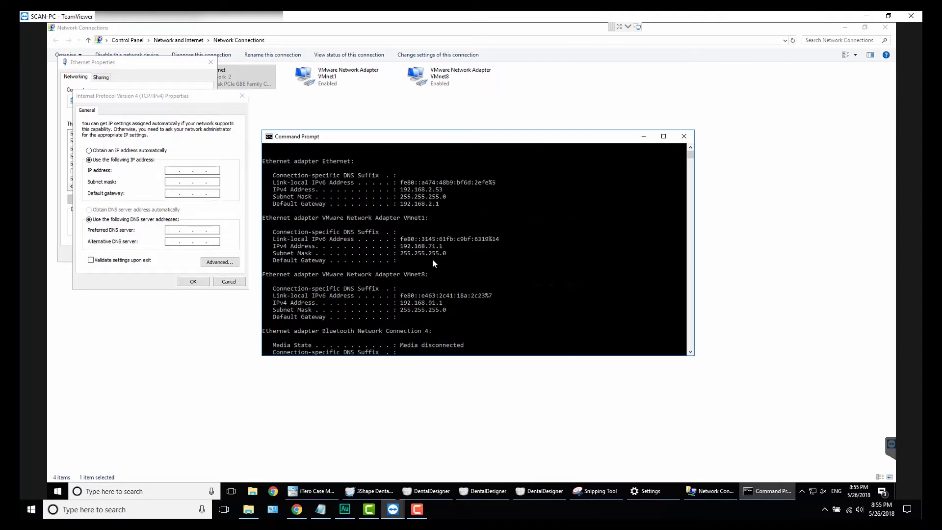
{"action": "scroll", "coordinate": [433, 260], "scroll_direction": "up", "scroll_amount": 1}
{"action": "scroll", "coordinate": [433, 260], "scroll_direction": "down", "scroll_amount": 1}
{"action": "scroll", "coordinate": [432, 262], "scroll_direction": "down", "scroll_amount": 1}
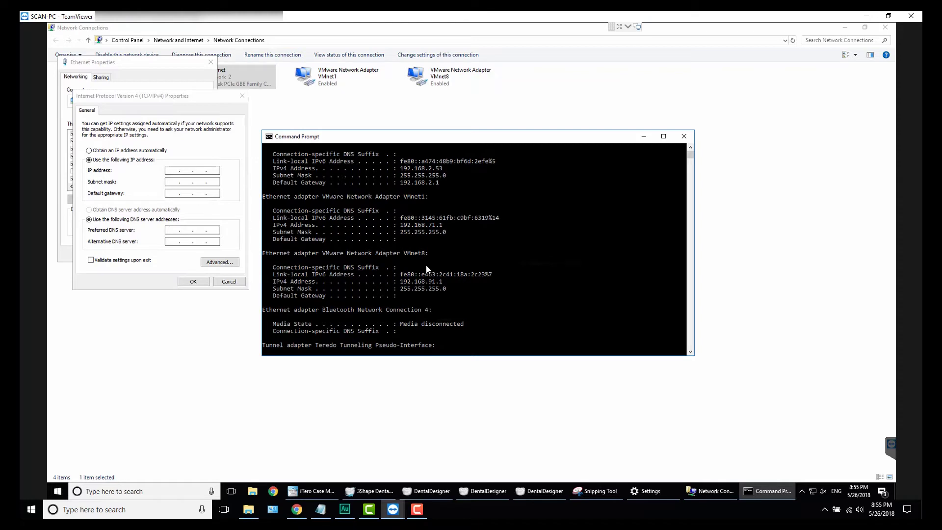
{"action": "scroll", "coordinate": [425, 255], "scroll_direction": "up", "scroll_amount": 3}
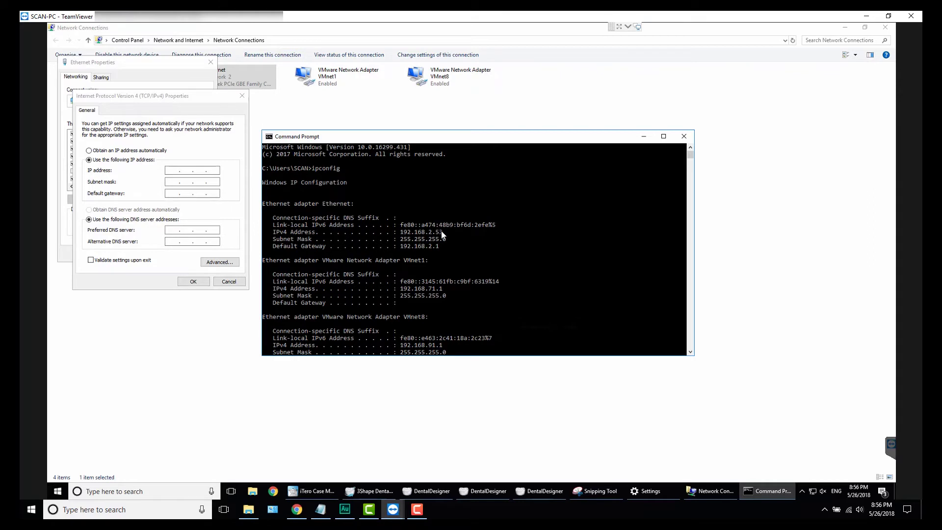
Step: Mark the Ethernet IPv4 address 192.168.2.53 in the console, then return to the IPv4 Properties dialog
{"action": "left_click", "coordinate": [408, 233]}
{"action": "scroll", "coordinate": [407, 235], "scroll_direction": "down", "scroll_amount": 1}
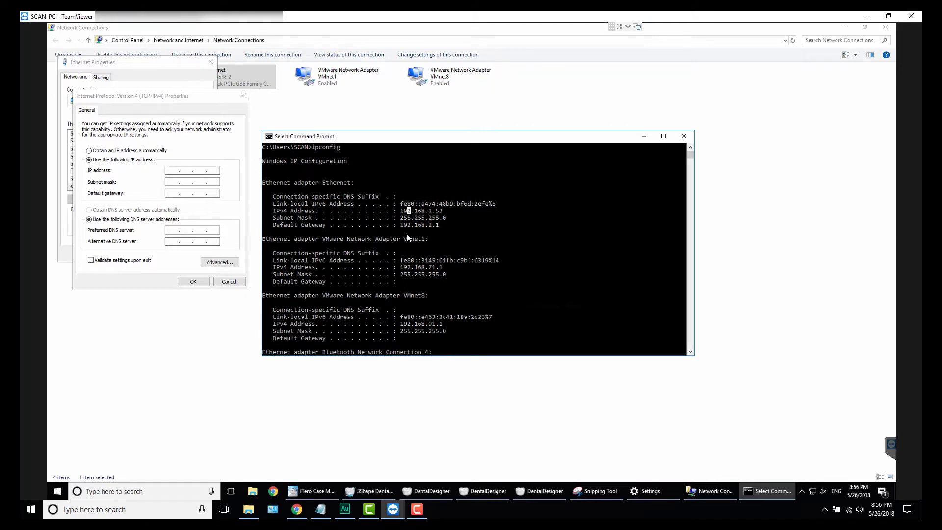
{"action": "left_click", "coordinate": [401, 205]}
{"action": "left_click_drag", "start_coordinate": [400, 211], "coordinate": [449, 214]}
{"action": "left_click", "coordinate": [451, 212]}
{"action": "left_click_drag", "start_coordinate": [441, 212], "coordinate": [404, 215]}
{"action": "left_click", "coordinate": [408, 211]}
{"action": "left_click_drag", "start_coordinate": [400, 211], "coordinate": [452, 216]}
{"action": "left_click", "coordinate": [451, 212]}
{"action": "left_click", "coordinate": [426, 211]}
{"action": "left_click", "coordinate": [162, 152]}
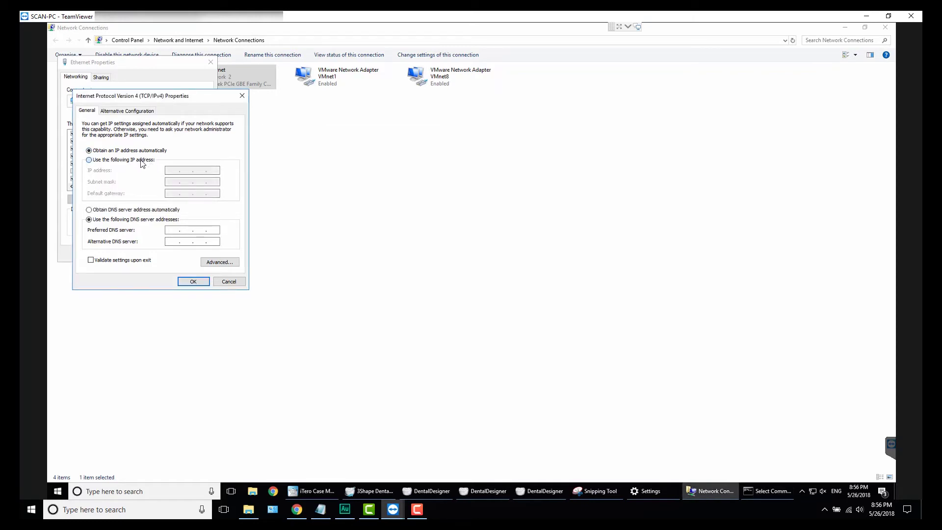
Step: Switch back to manual addressing and enter IP address 192.168.2.251 with mask 255.255.255.0
{"action": "left_click", "coordinate": [142, 160]}
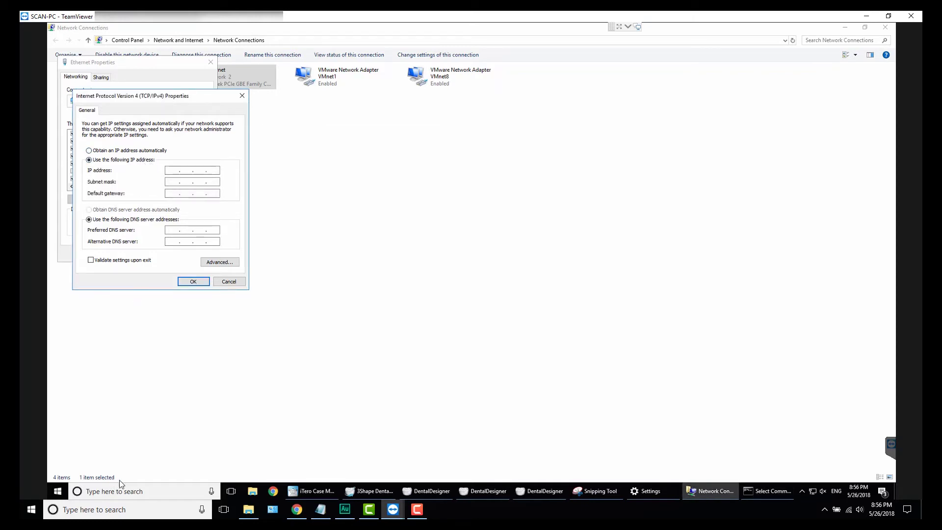
{"action": "left_click", "coordinate": [760, 492]}
{"action": "left_click", "coordinate": [172, 170]}
{"action": "type", "text": "192 . 168 . 2 ."}
{"action": "key", "text": "Tab"}
{"action": "left_click", "coordinate": [211, 170]}
{"action": "type", "text": "2 . 251"}
{"action": "key", "text": "Tab"}
Step: Check the gateway in the ipconfig output and enter default gateway 192.168.2.1
{"action": "left_click", "coordinate": [767, 491]}
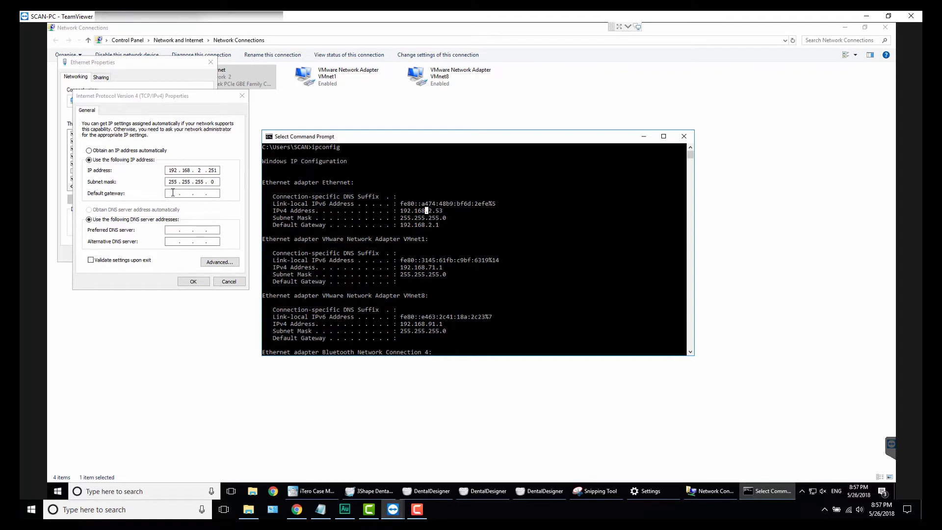
{"action": "left_click", "coordinate": [430, 224]}
{"action": "left_click", "coordinate": [175, 193]}
{"action": "type", "text": "192 . 158 . ."}
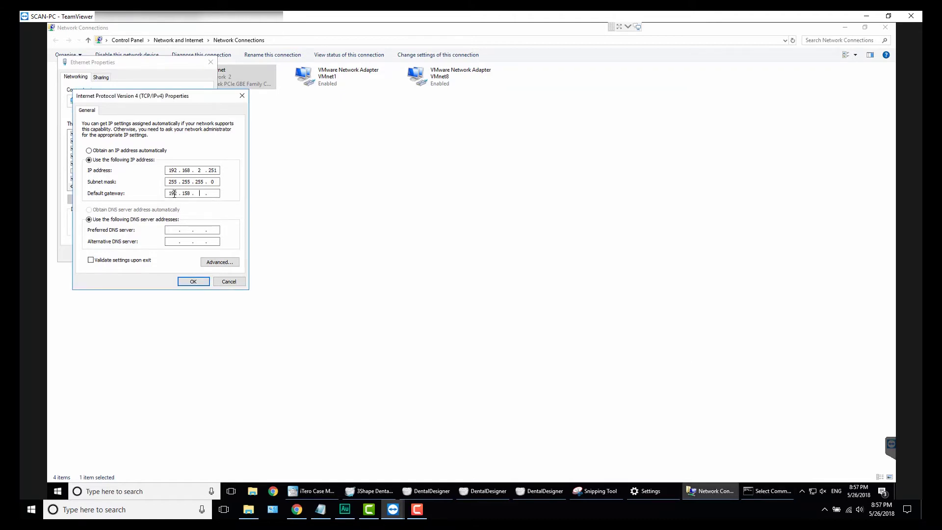
{"action": "key", "text": "BackSpace"}
{"action": "type", "text": "68"}
{"action": "key", "text": "Tab"}
{"action": "double_click", "coordinate": [173, 193]}
{"action": "type", "text": "192"}
Step: Enter DNS servers 8.8.8.8 and 8.8.4.4 and tick Validate settings upon exit
{"action": "left_click", "coordinate": [168, 229]}
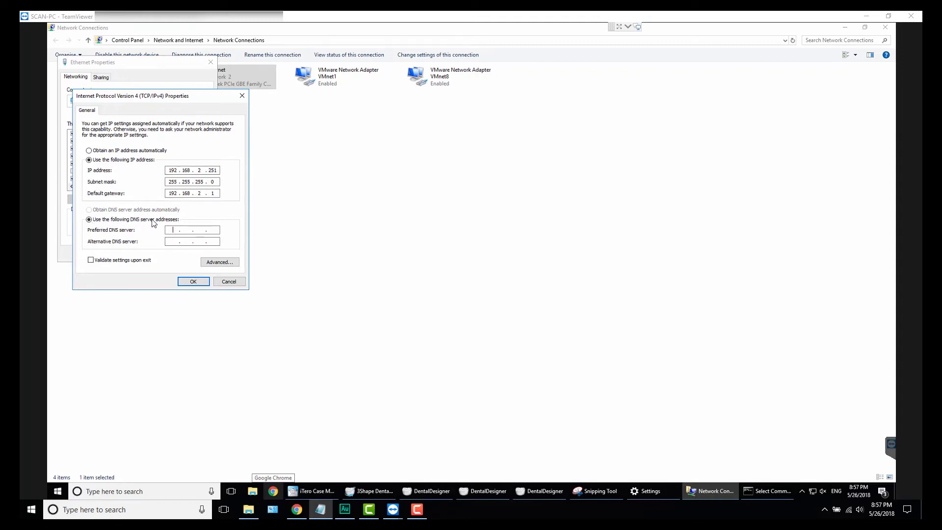
{"action": "left_click", "coordinate": [174, 232]}
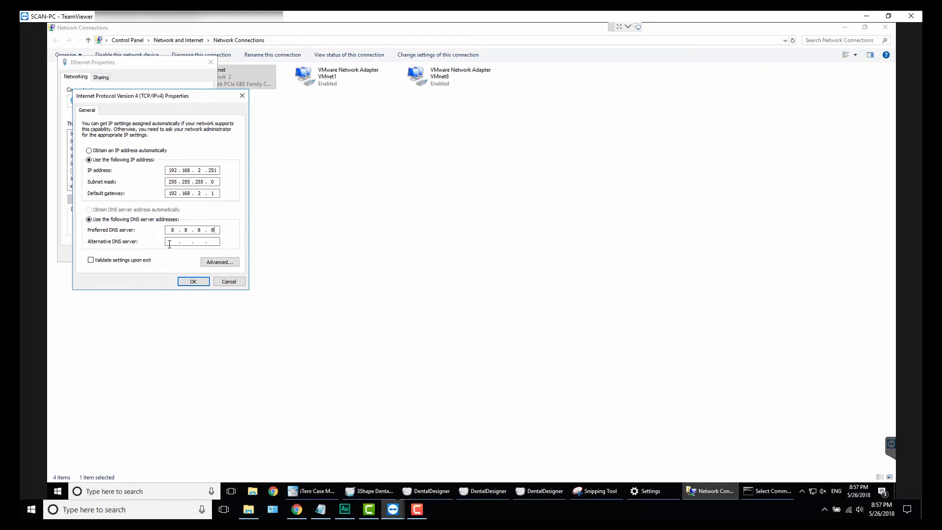
{"action": "left_click", "coordinate": [173, 240]}
{"action": "left_click", "coordinate": [90, 260]}
Step: Apply the IPv4 and Ethernet properties, skipping and closing the network diagnostics
{"action": "left_click", "coordinate": [194, 281]}
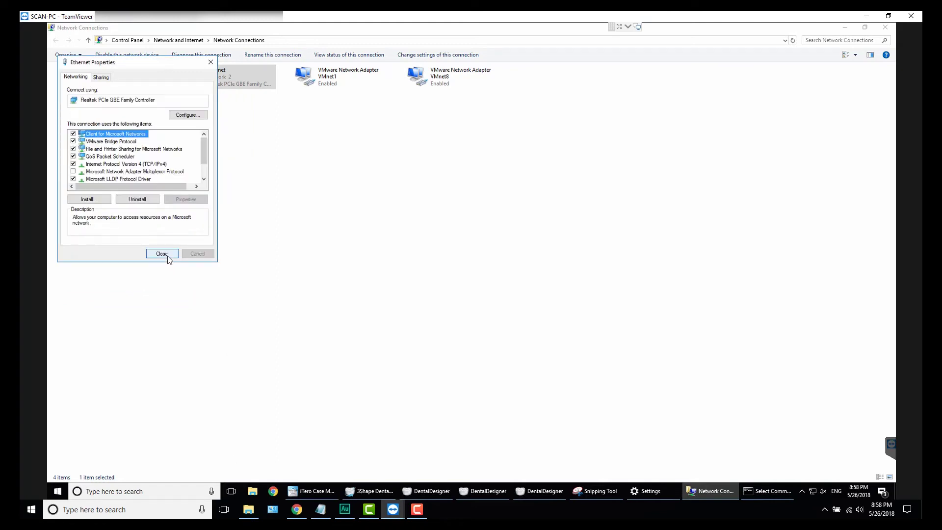
{"action": "left_click", "coordinate": [166, 256]}
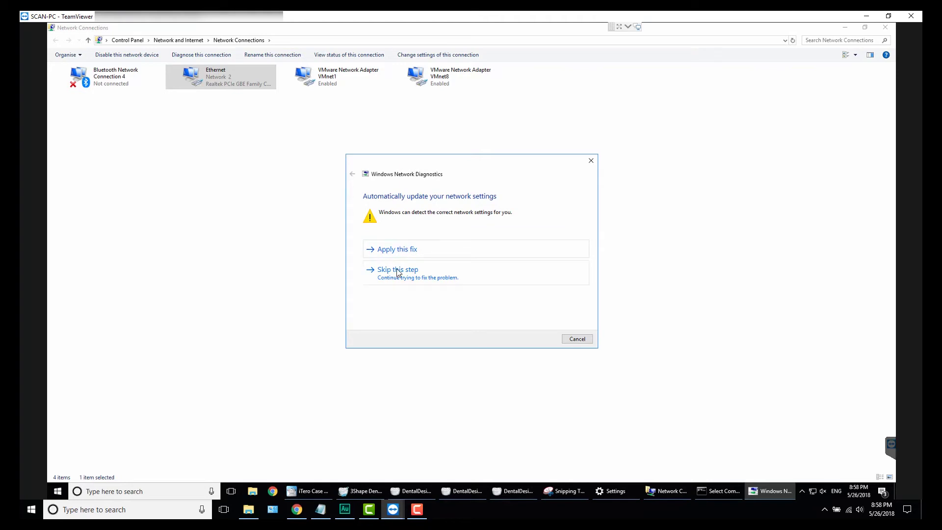
{"action": "left_click", "coordinate": [397, 277]}
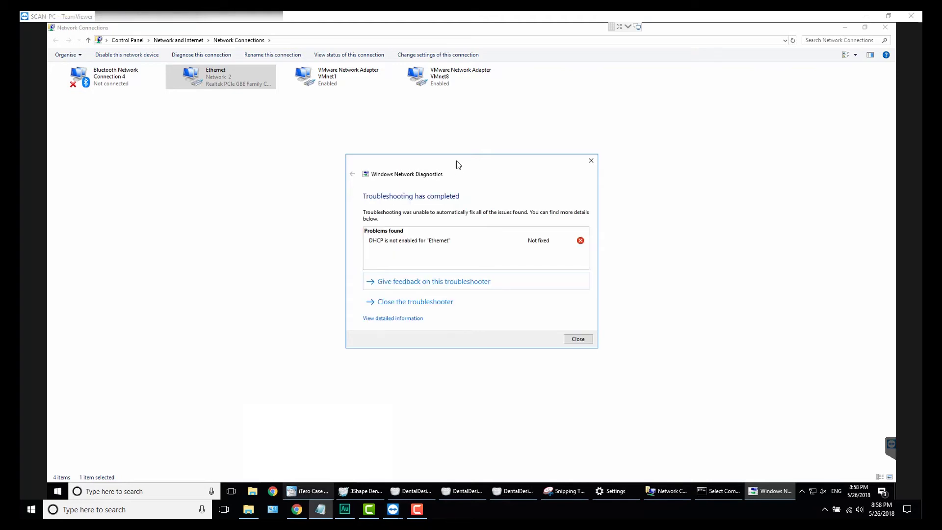
{"action": "left_click", "coordinate": [577, 339]}
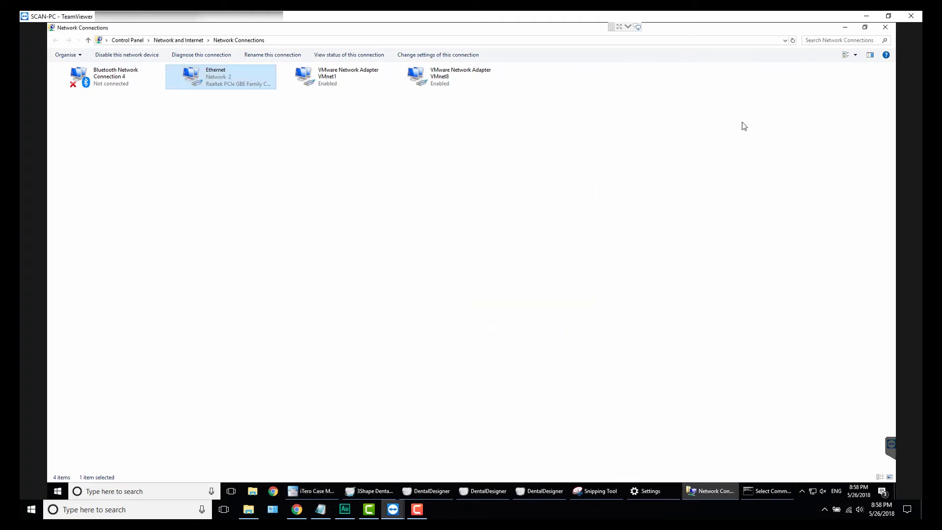
Step: Close Network Connections, Command Prompt and Settings, then launch Chrome from the taskbar
{"action": "left_click", "coordinate": [886, 28]}
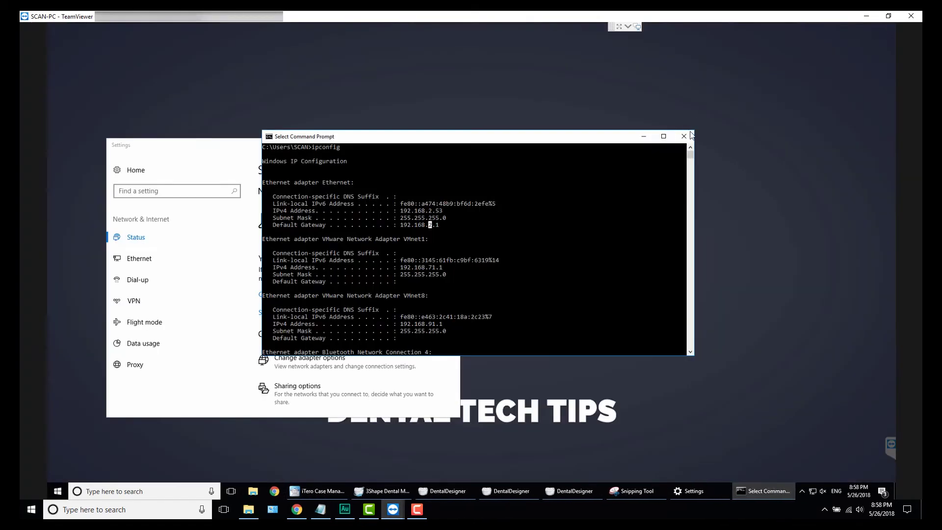
{"action": "left_click", "coordinate": [684, 137]}
{"action": "left_click", "coordinate": [448, 146]}
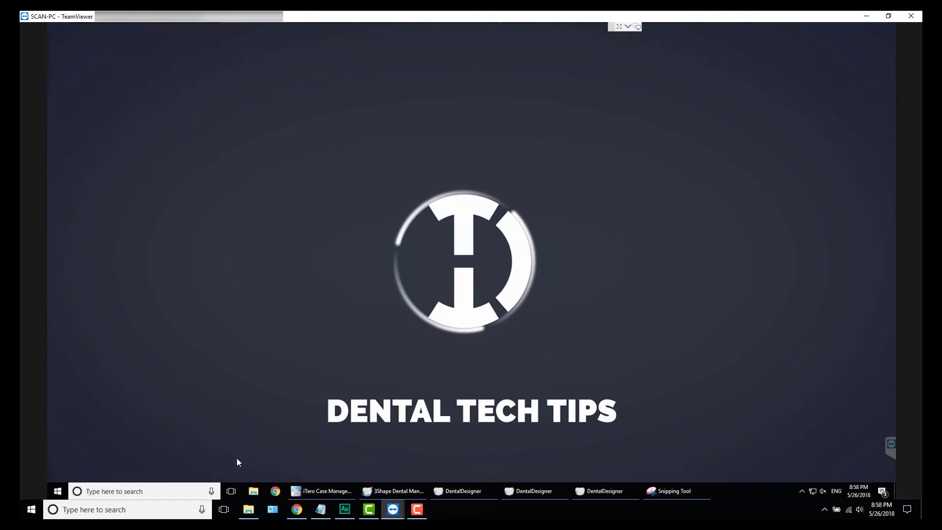
{"action": "left_click", "coordinate": [276, 491]}
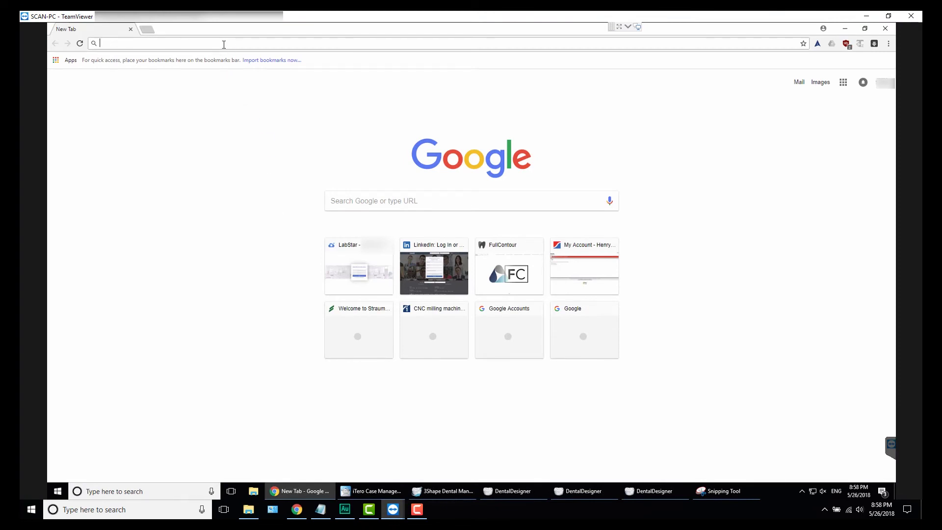
Step: Browse to the router at 192.168.2.1 and begin entering the sign-in username
{"action": "type", "text": "192.168.2.1"}
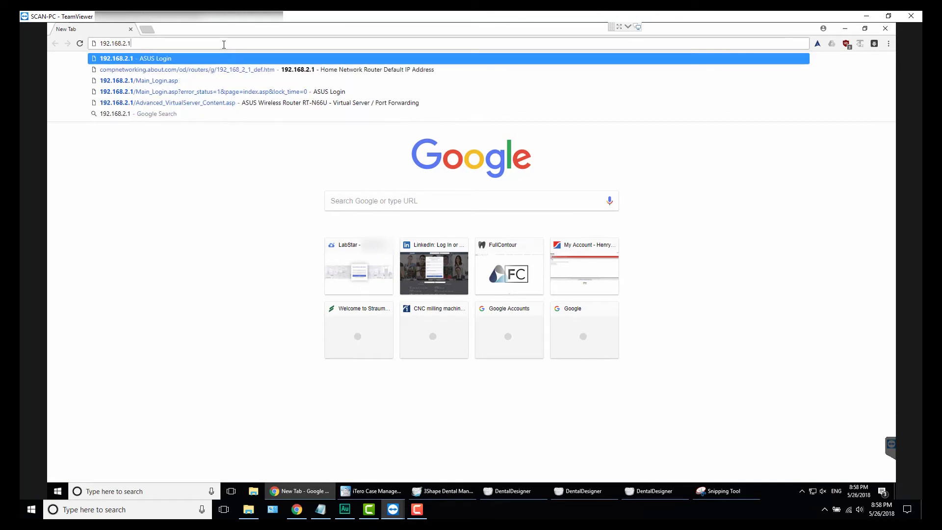
{"action": "key", "text": "Return"}
{"action": "left_click", "coordinate": [321, 509]}
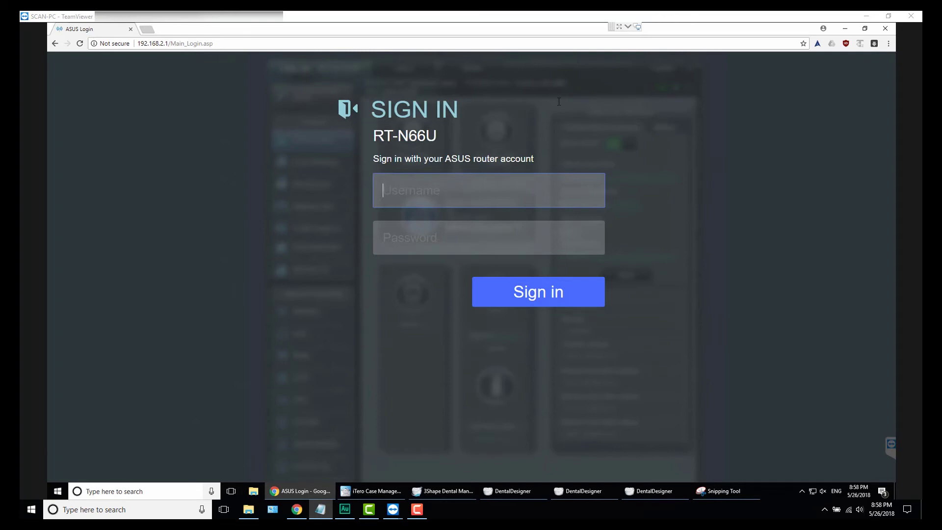
{"action": "left_click", "coordinate": [471, 204]}
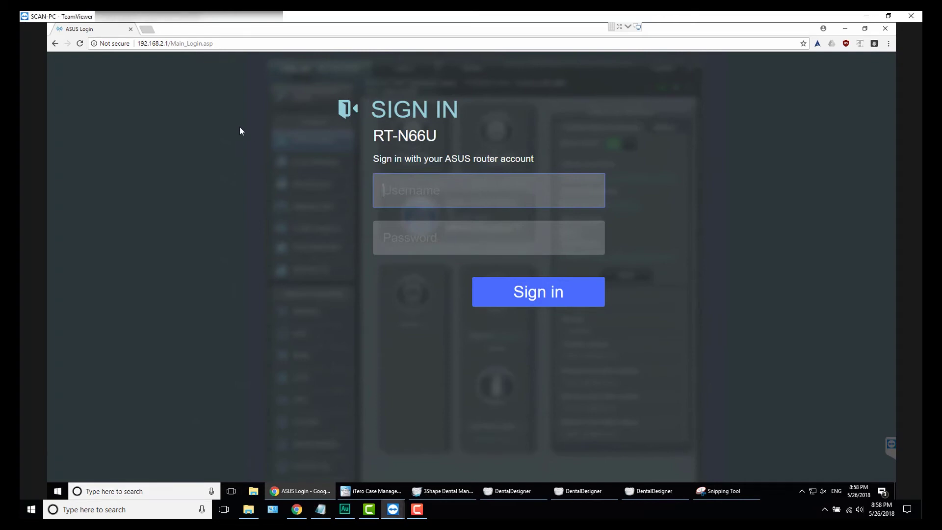
Step: Search Google for 'port forwarding d-link dir 600' in a new tab, then type a Linksys router port forwarding query
{"action": "left_click", "coordinate": [148, 31]}
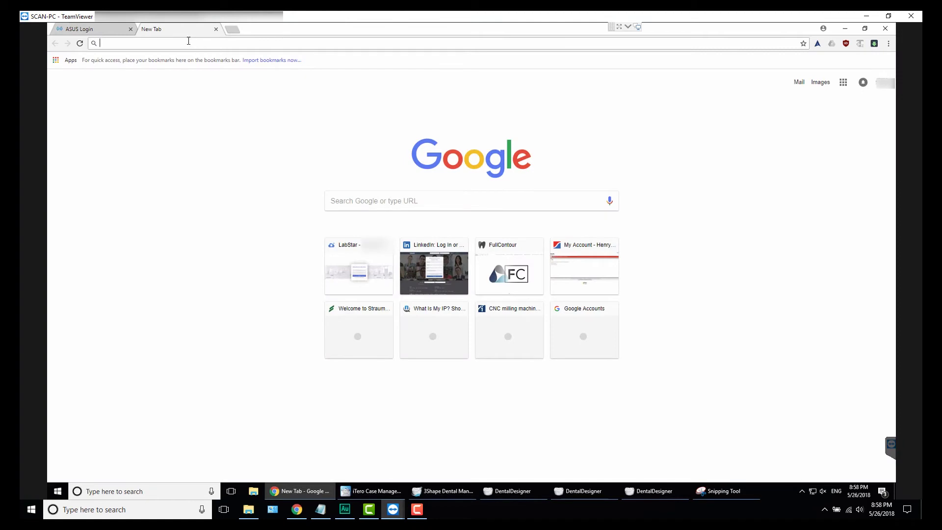
{"action": "type", "text": "port forwarding"}
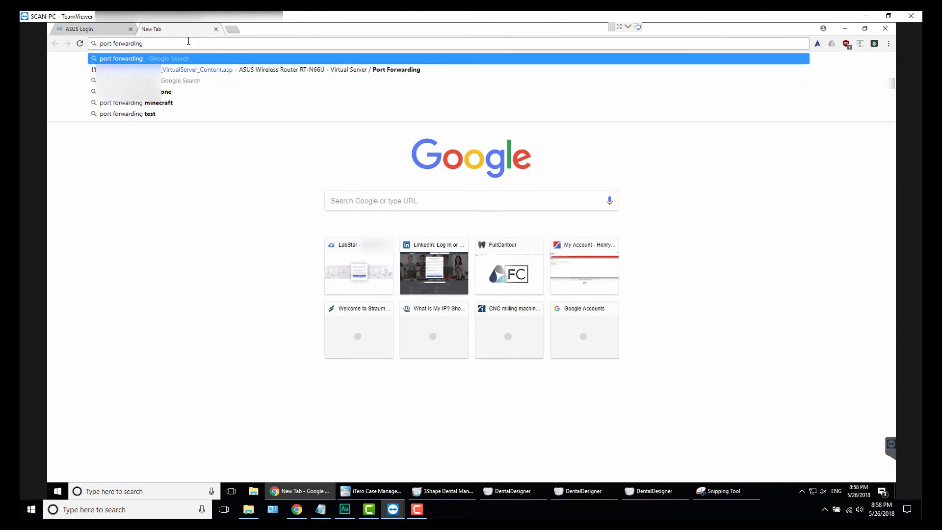
{"action": "type", "text": " d-link"}
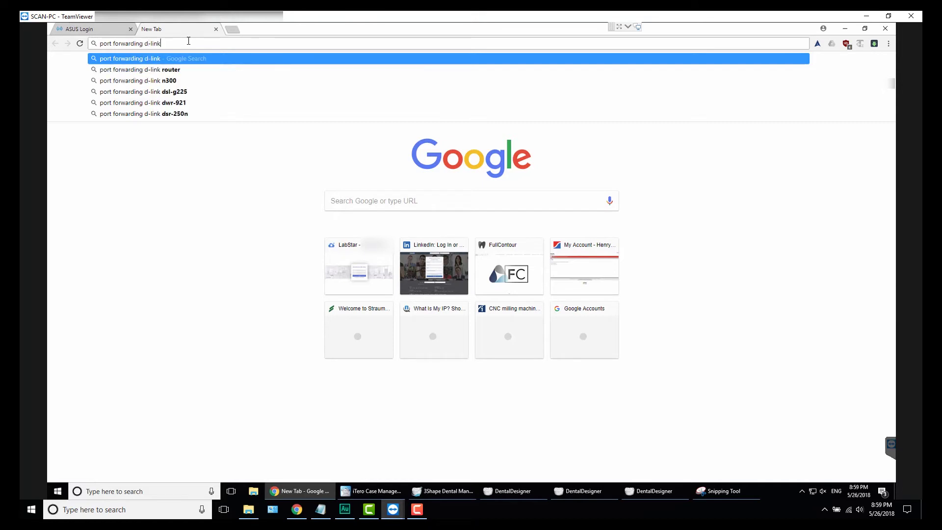
{"action": "type", "text": " dir"}
{"action": "key", "text": "Down"}
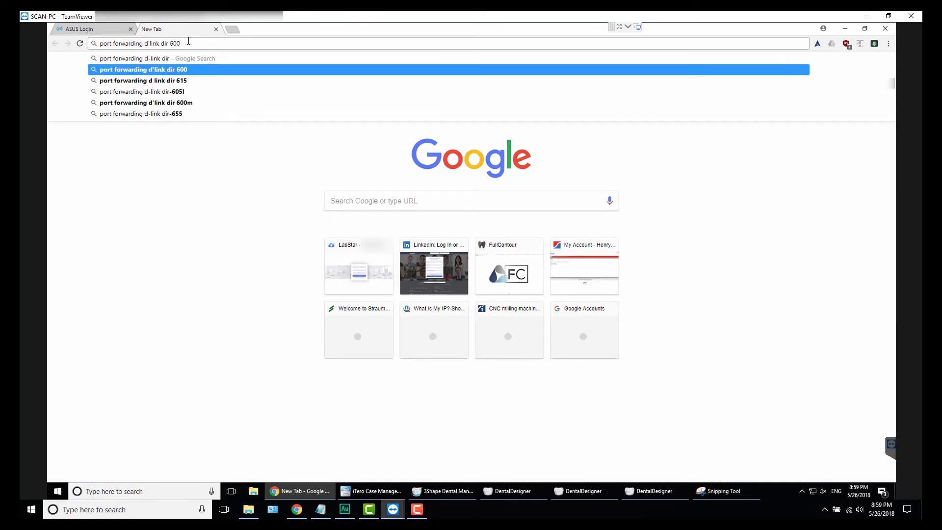
{"action": "key", "text": "Return"}
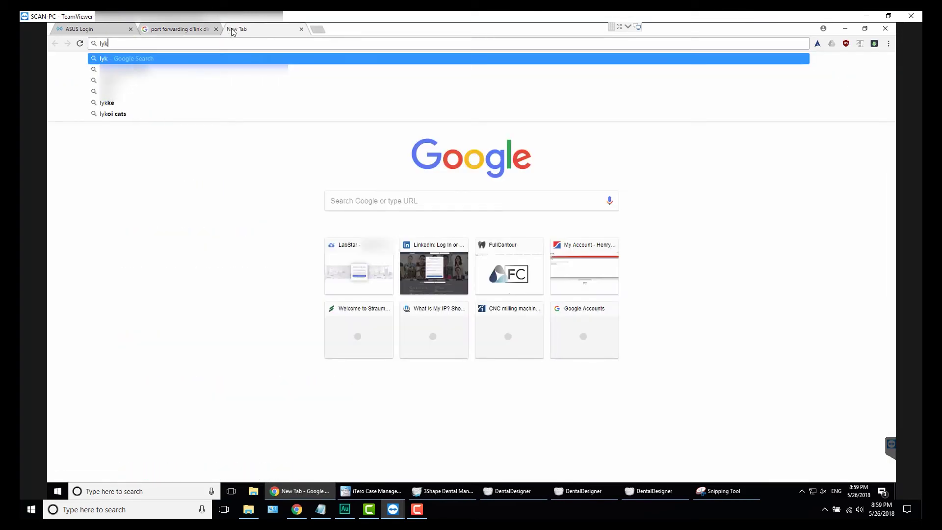
{"action": "key", "text": "BackSpace"}
{"action": "key", "text": "BackSpace"}
{"action": "type", "text": "ins"}
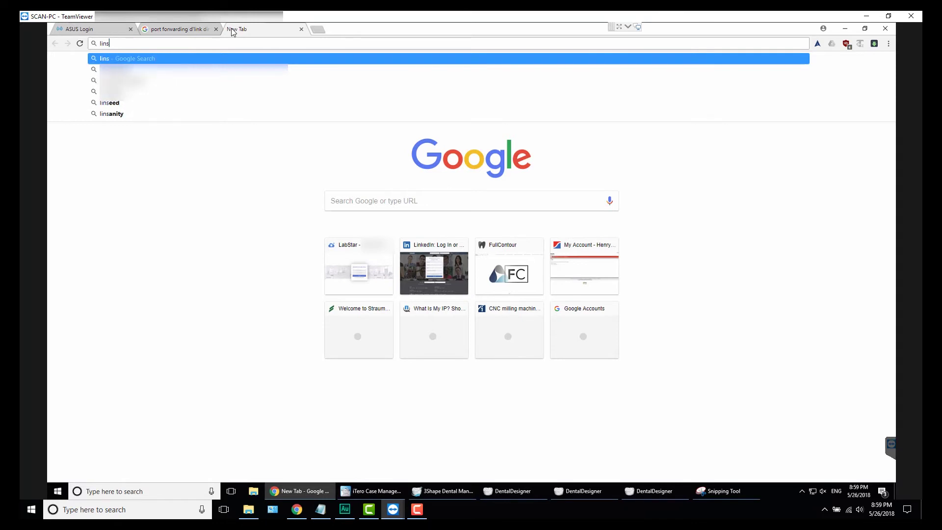
{"action": "type", "text": "ys"}
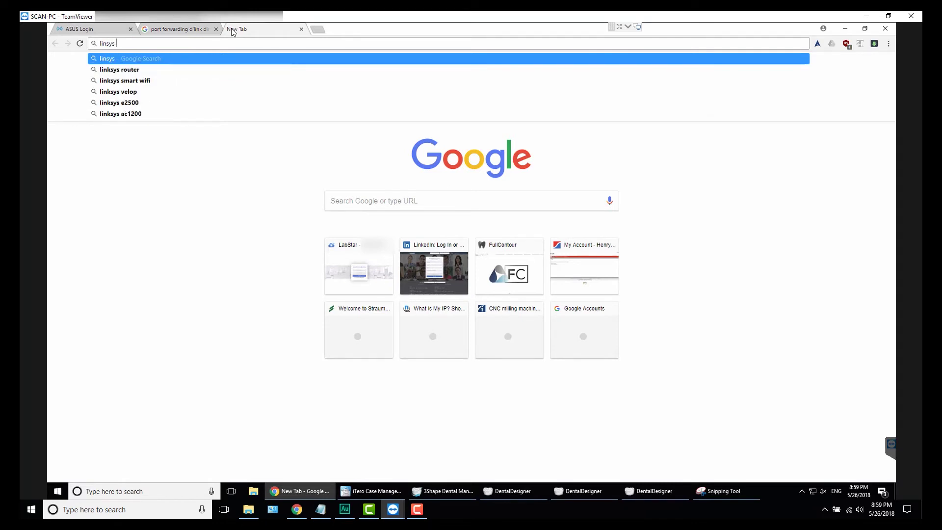
{"action": "type", "text": " router "}
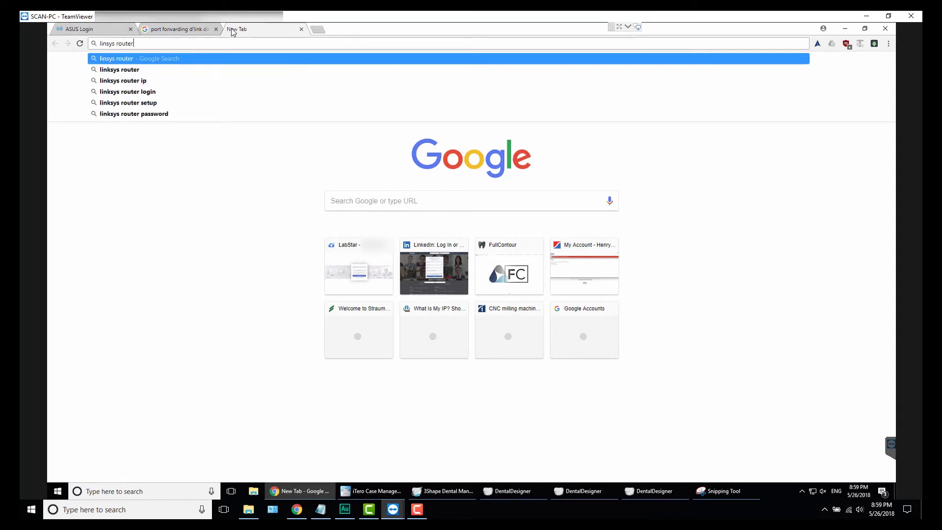
{"action": "type", "text": "port forwading"}
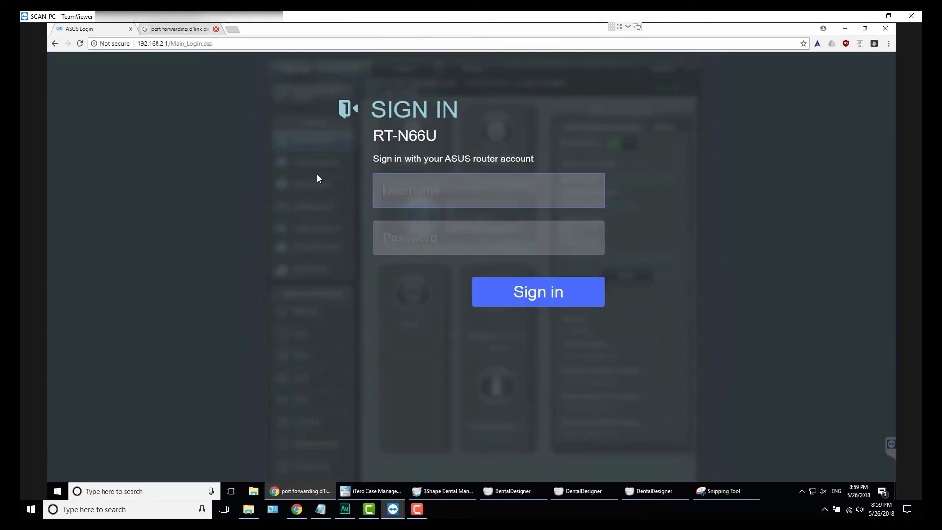
Step: Sign in to the ASUS RT-N66U router admin with the router account's username and password
{"action": "type", "text": "admin"}
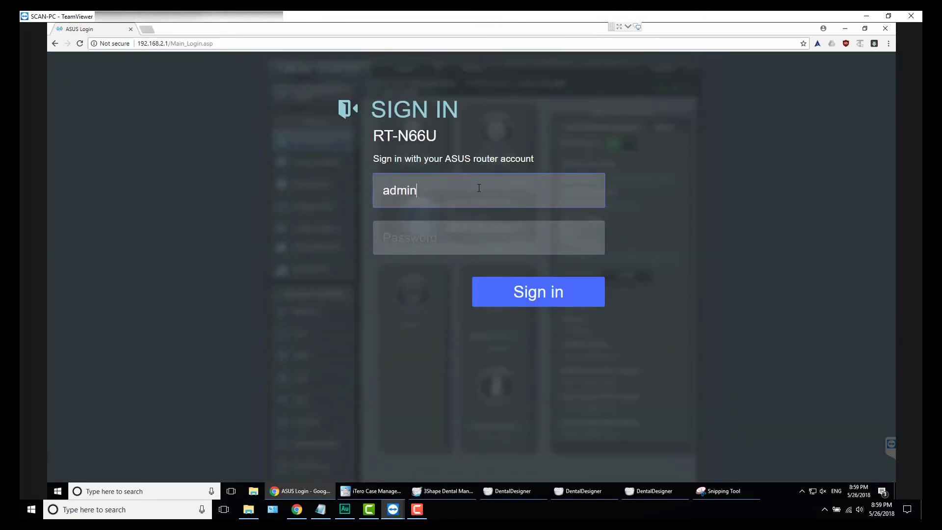
{"action": "key", "text": "Tab"}
{"action": "type", "text": "admin"}
{"action": "key", "text": "Return"}
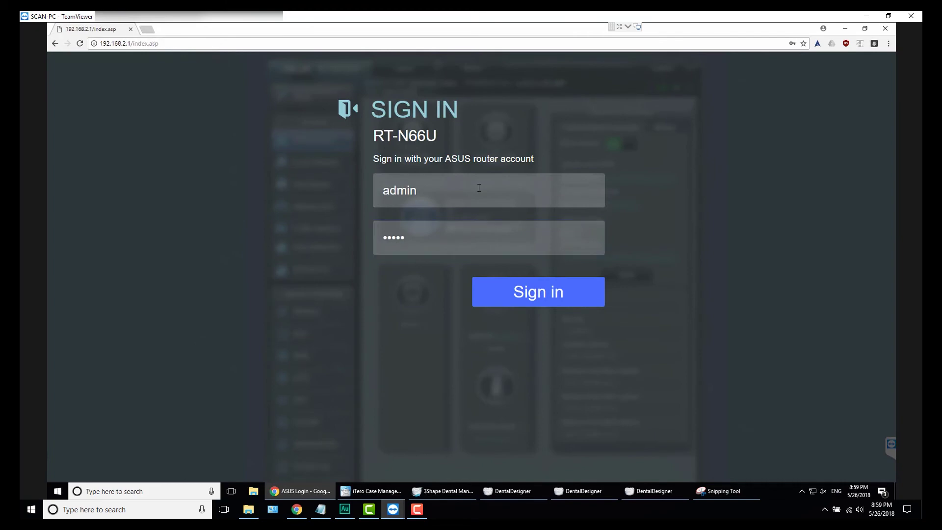
{"action": "left_click", "coordinate": [388, 351]}
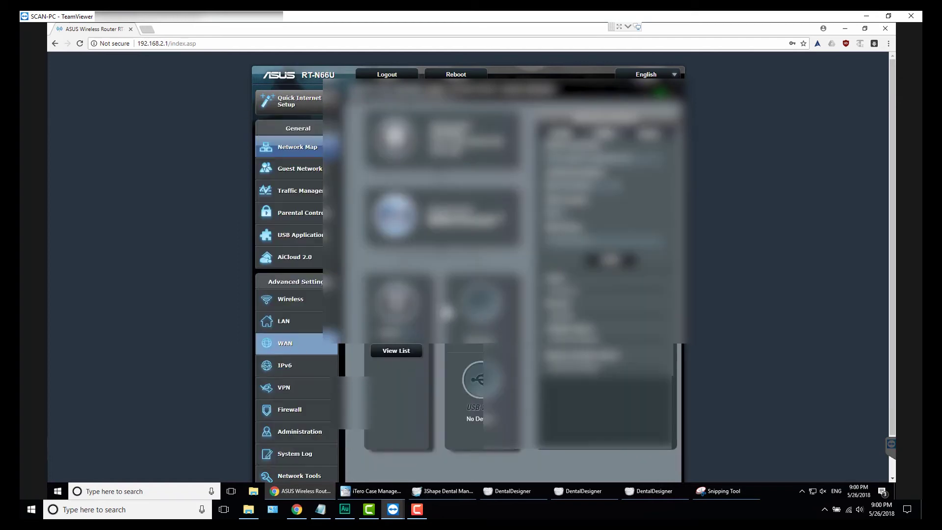
Step: In WAN port forwarding, start a rule named '3shape license key' with port range 27027
{"action": "left_click", "coordinate": [287, 351]}
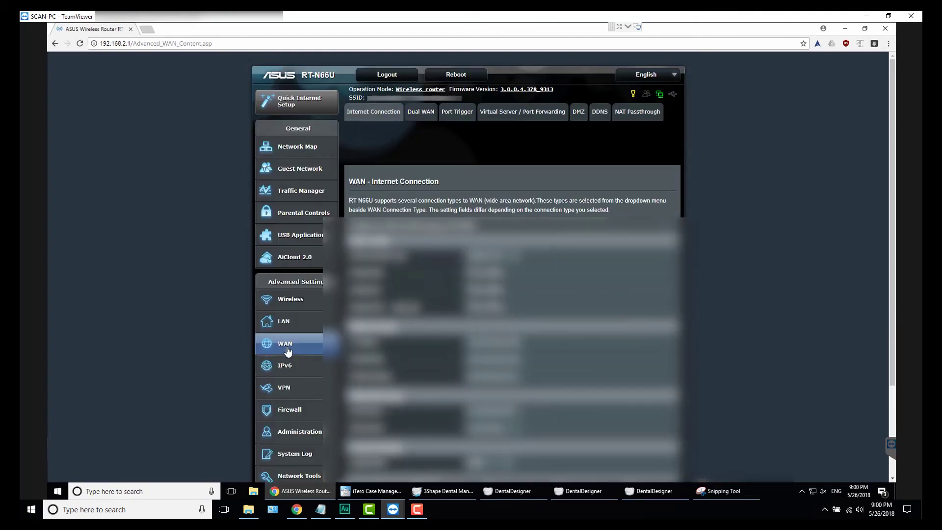
{"action": "left_click", "coordinate": [505, 116]}
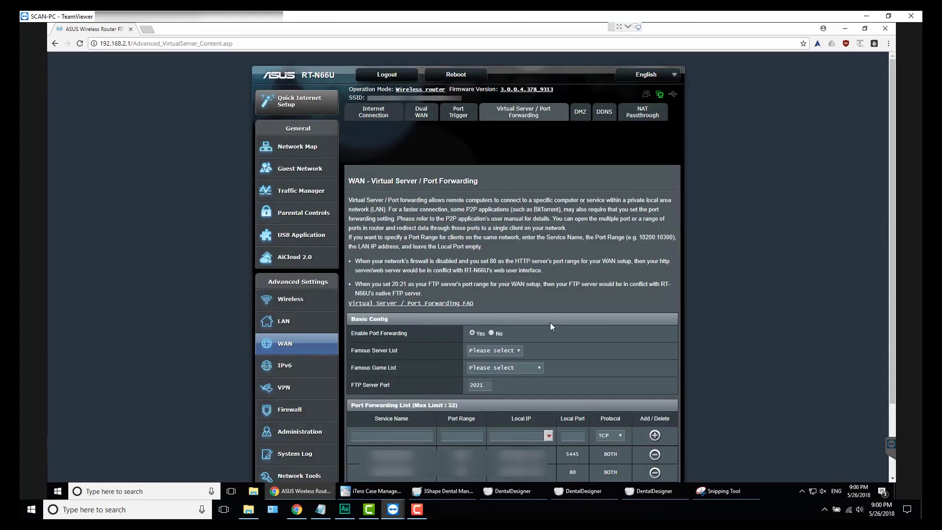
{"action": "scroll", "coordinate": [489, 279], "scroll_direction": "down", "scroll_amount": 2}
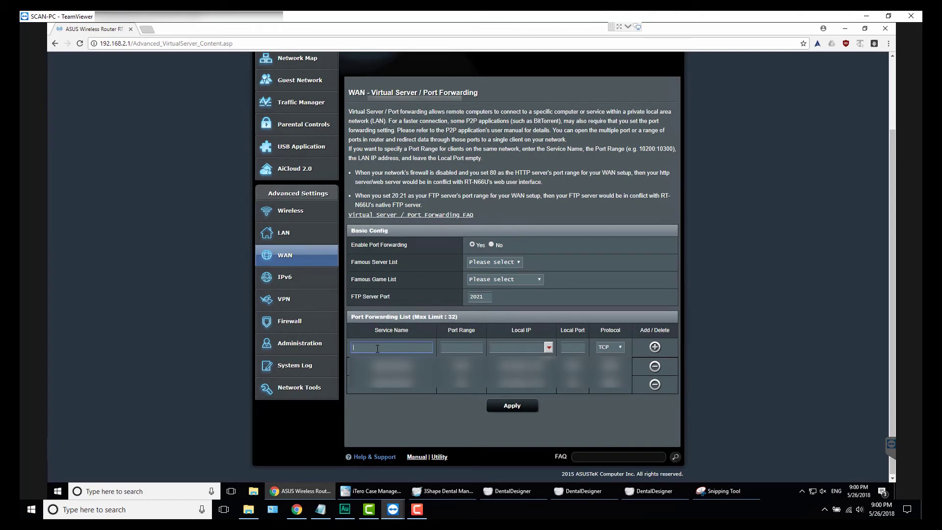
{"action": "type", "text": "3shape license"}
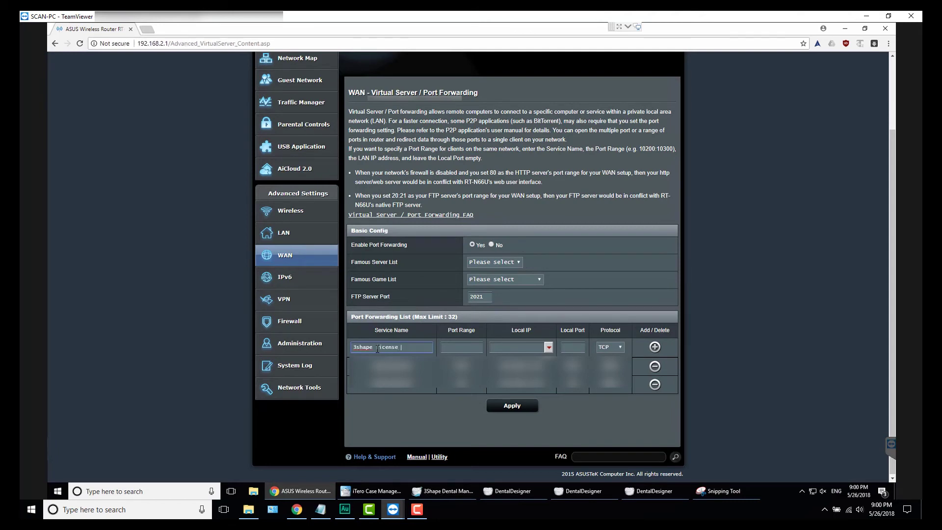
{"action": "type", "text": " key"}
{"action": "left_click", "coordinate": [456, 344]}
Step: Set the rule's local IP to SCAN-PC (192.168.2.251) and local port to 27027
{"action": "left_click", "coordinate": [512, 346]}
{"action": "left_click", "coordinate": [549, 346]}
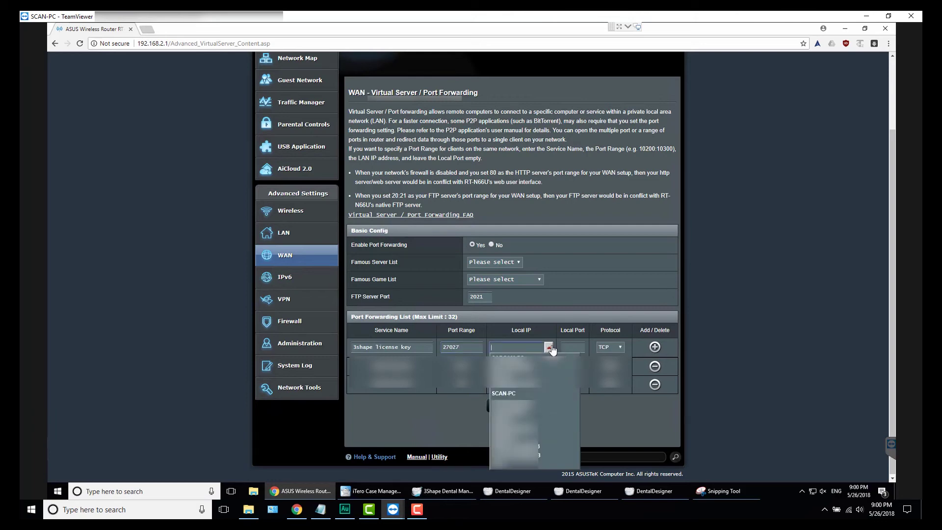
{"action": "left_click", "coordinate": [501, 393]}
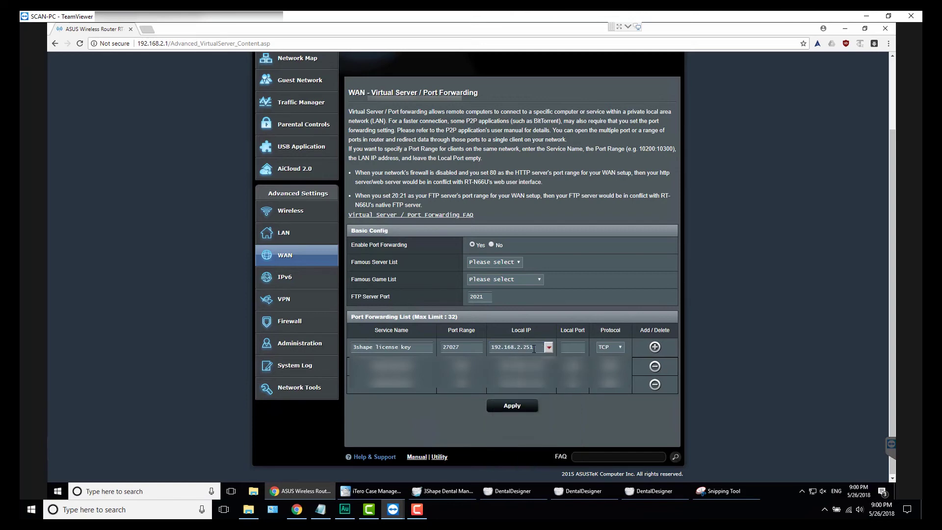
{"action": "double_click", "coordinate": [534, 347]}
{"action": "left_click", "coordinate": [573, 347]}
{"action": "type", "text": "27027"}
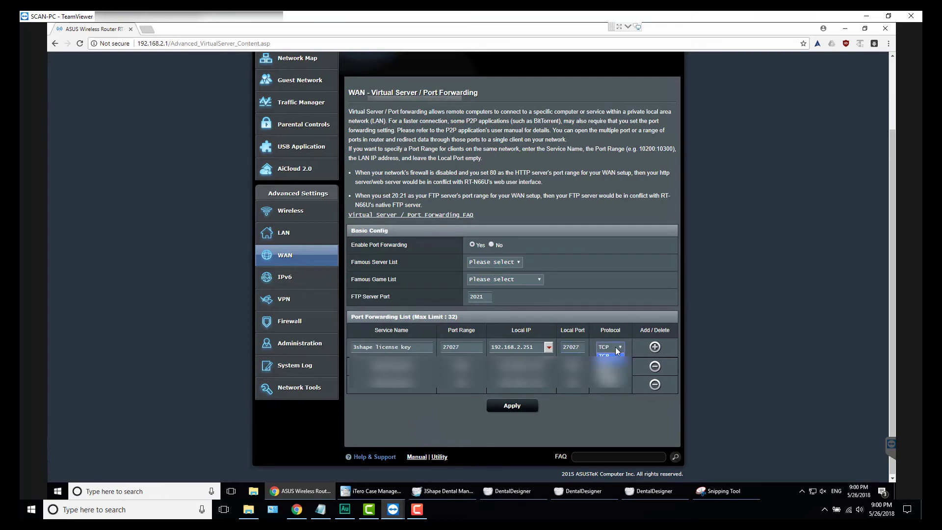
Step: Set the rule's protocol to BOTH, add it to the list, and apply the settings
{"action": "left_click", "coordinate": [615, 346]}
{"action": "left_click", "coordinate": [609, 371]}
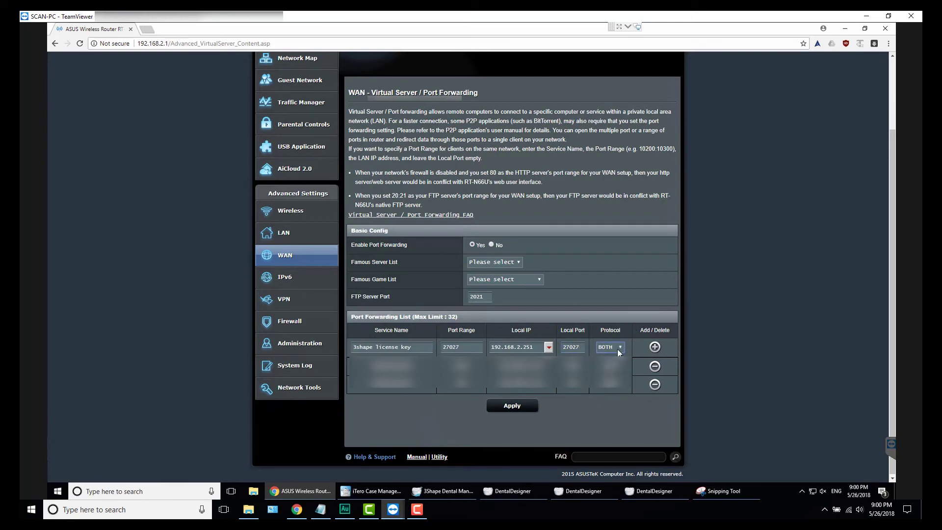
{"action": "left_click", "coordinate": [654, 347]}
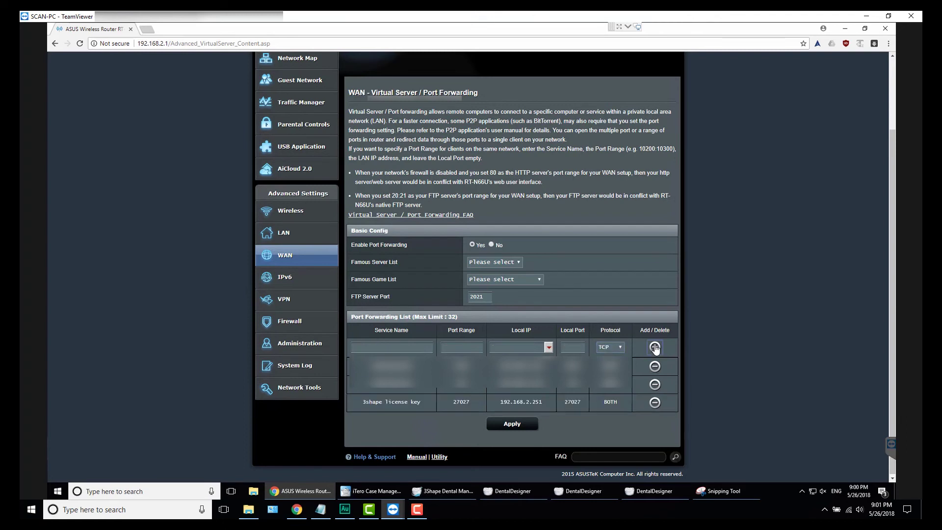
{"action": "left_click", "coordinate": [511, 424]}
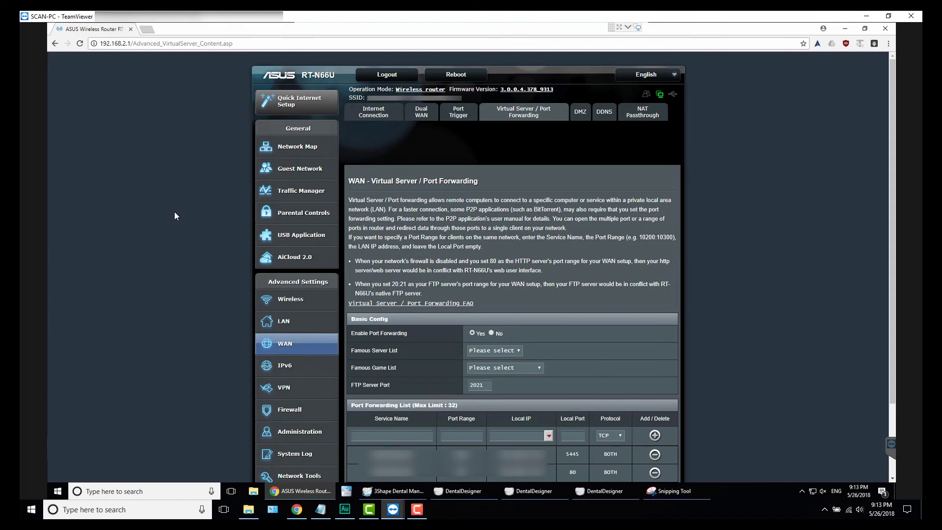
{"action": "left_click", "coordinate": [146, 30]}
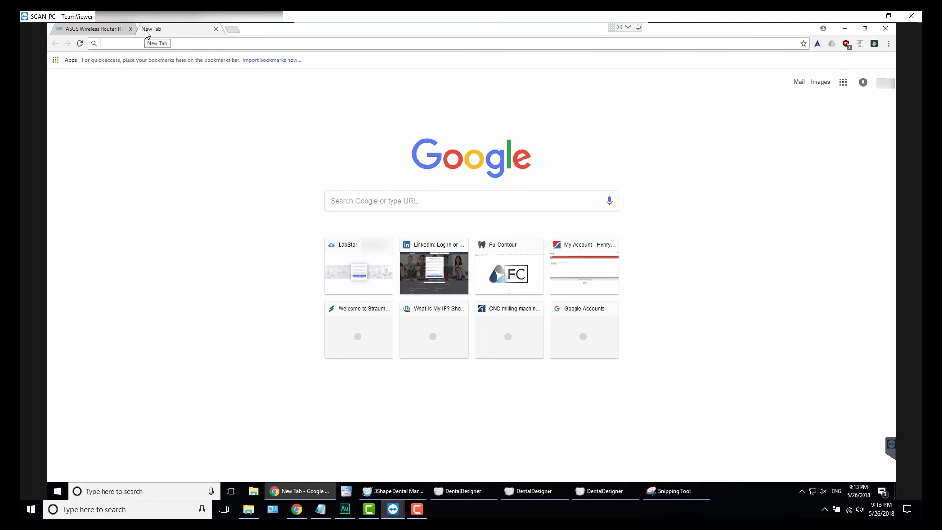
Step: Copy the lab's public IPv4 from whatismyip.com, then minimize the remote Chrome window
{"action": "type", "text": "w"}
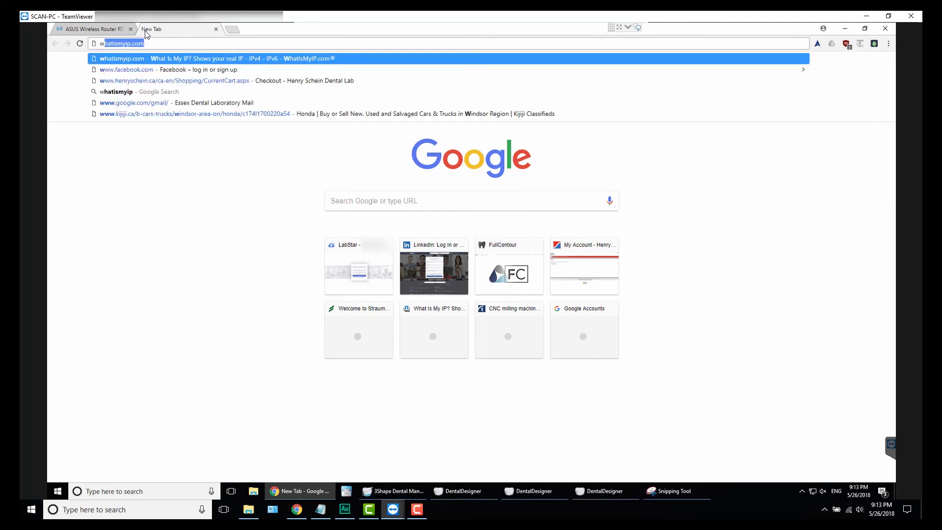
{"action": "type", "text": "hatismyip.com"}
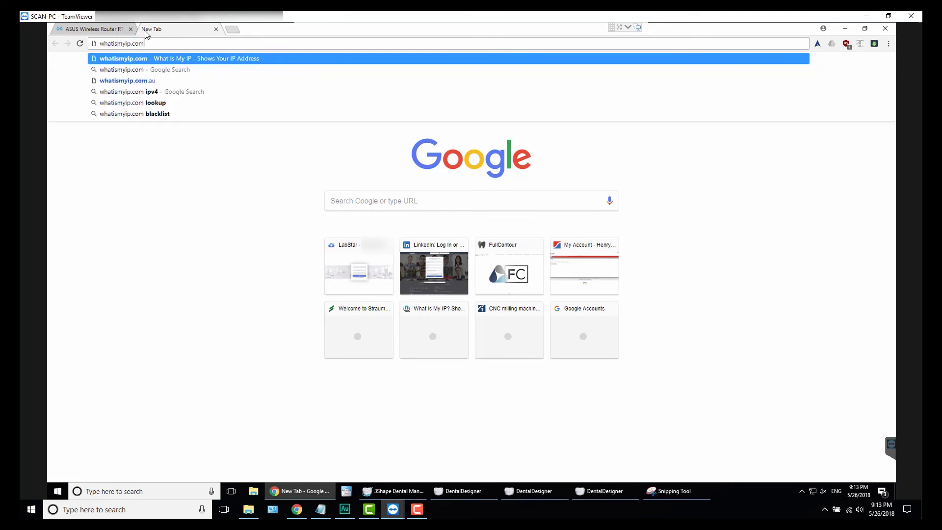
{"action": "key", "text": "Return"}
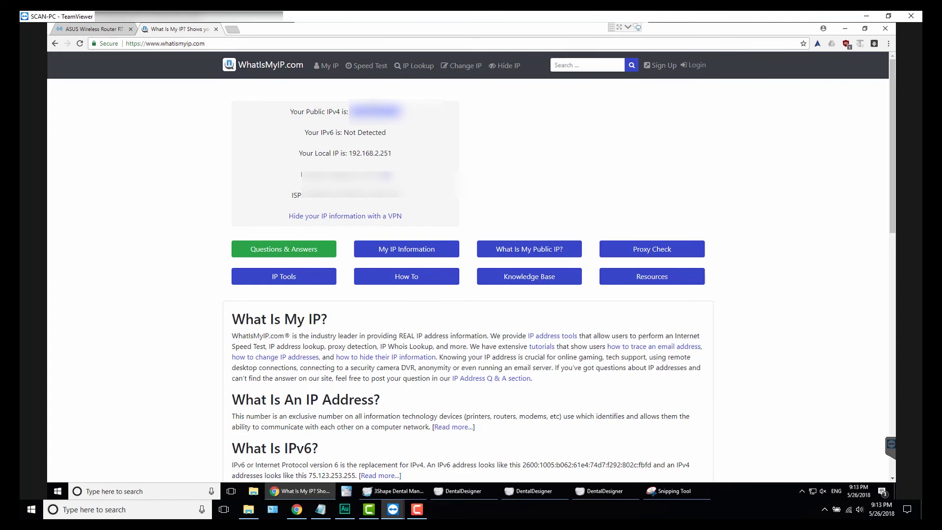
{"action": "right_click", "coordinate": [374, 101]}
{"action": "left_click", "coordinate": [388, 106]}
{"action": "left_click", "coordinate": [378, 131]}
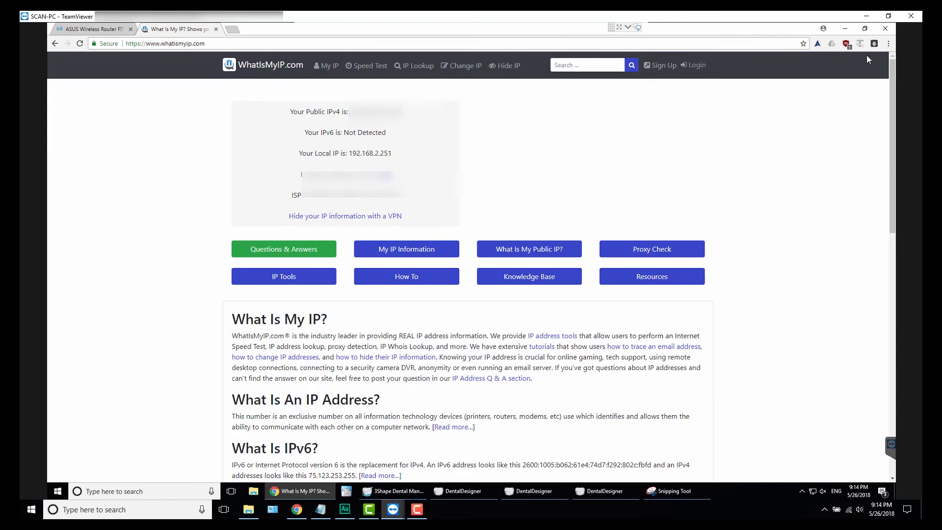
{"action": "left_click", "coordinate": [844, 28]}
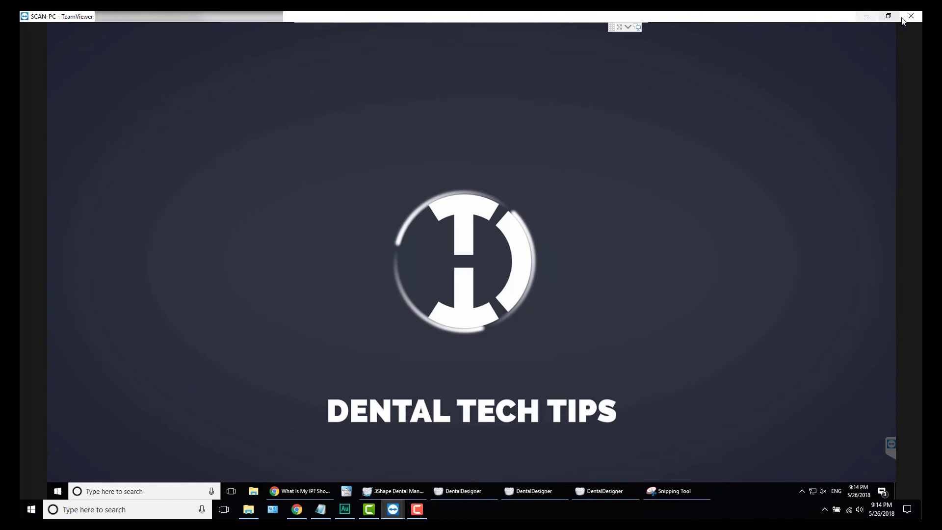
Step: End the TeamViewer session and run 3Shape Dental System Control Panel as administrator
{"action": "left_click", "coordinate": [872, 22]}
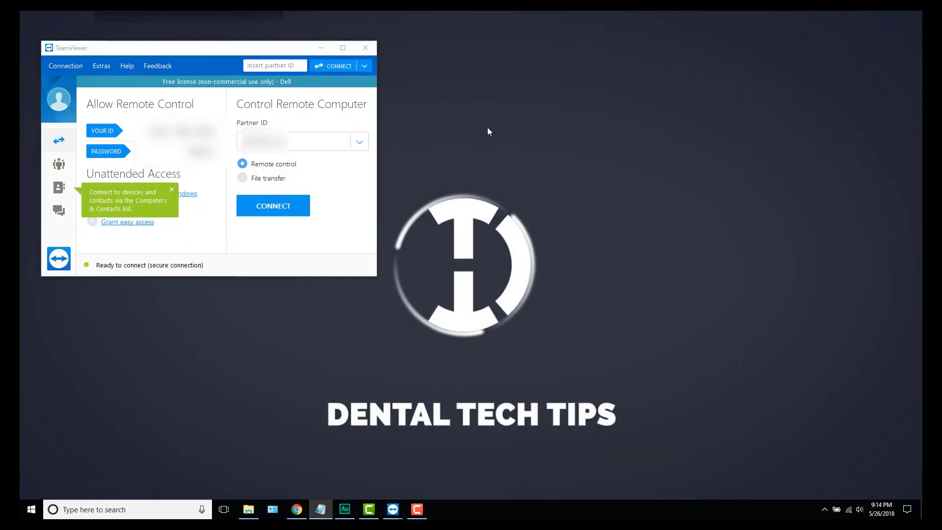
{"action": "left_click", "coordinate": [322, 47]}
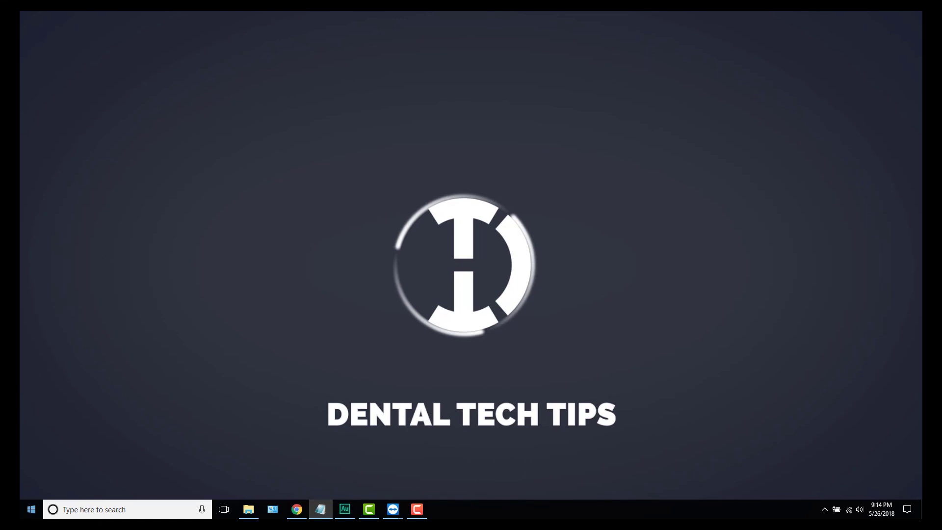
{"action": "key", "text": "super"}
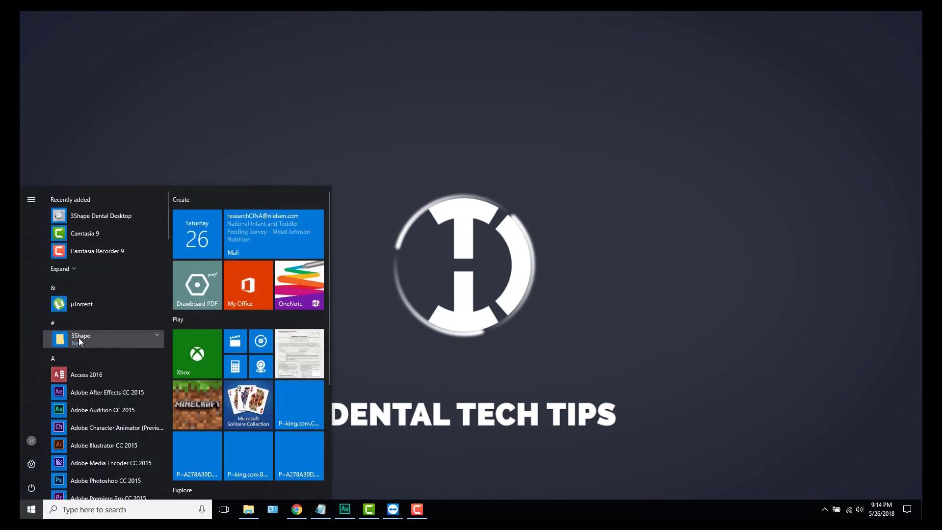
{"action": "left_click", "coordinate": [79, 338]}
{"action": "scroll", "coordinate": [124, 384], "scroll_direction": "down", "scroll_amount": 3}
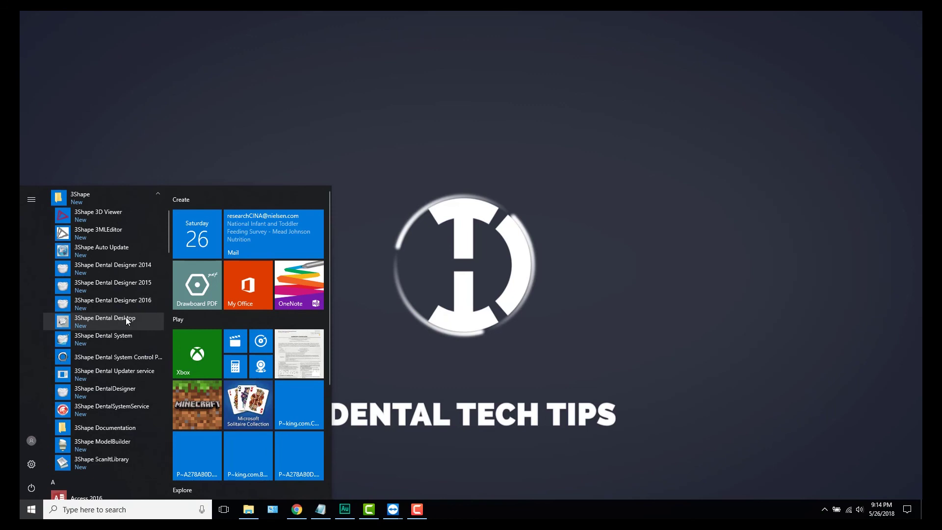
{"action": "scroll", "coordinate": [125, 324], "scroll_direction": "up", "scroll_amount": 2}
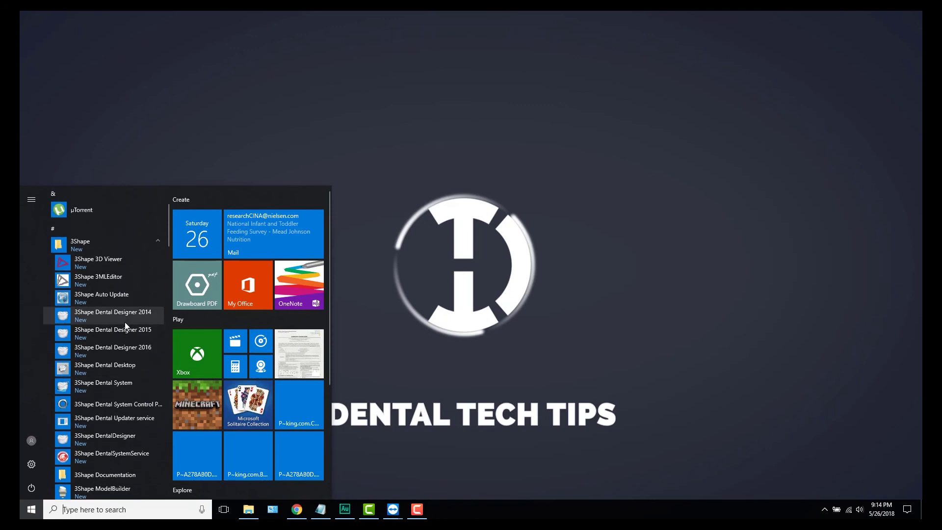
{"action": "right_click", "coordinate": [132, 410]}
{"action": "mouse_move", "coordinate": [158, 435]}
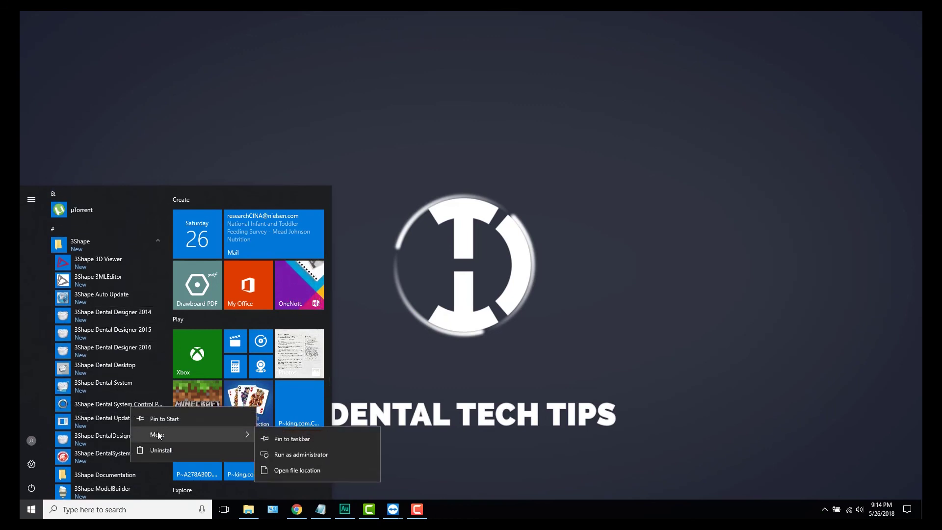
{"action": "left_click", "coordinate": [288, 458]}
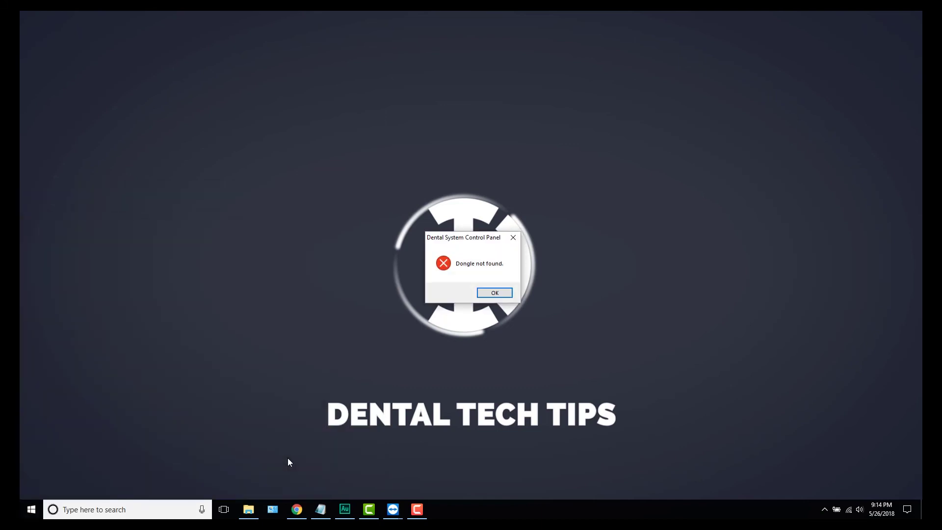
Step: Dismiss the dongle and subscription errors and open the dongle Subscription Management page
{"action": "left_click", "coordinate": [494, 294]}
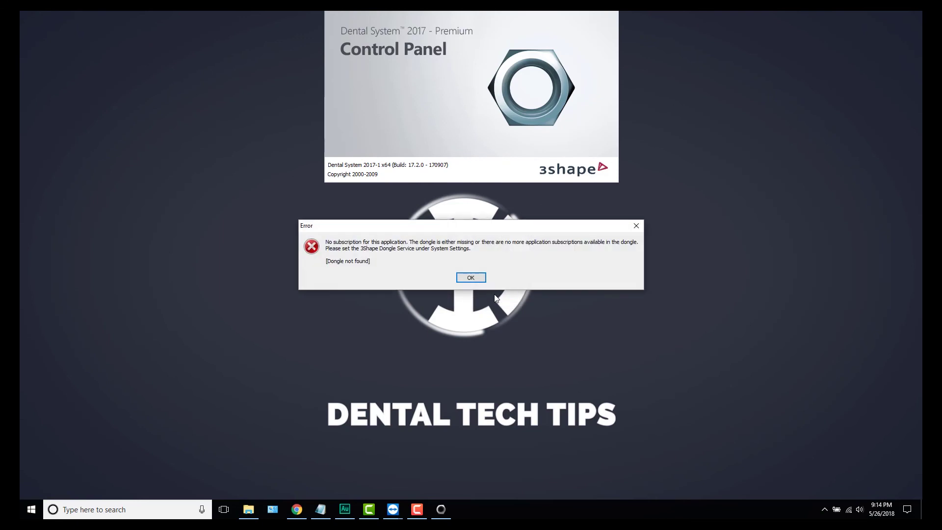
{"action": "left_click", "coordinate": [472, 277]}
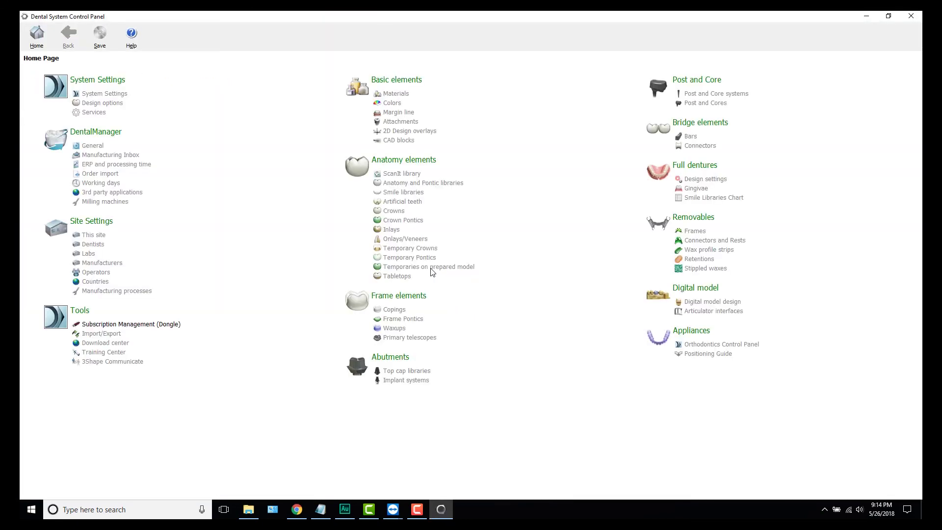
{"action": "left_click", "coordinate": [120, 325]}
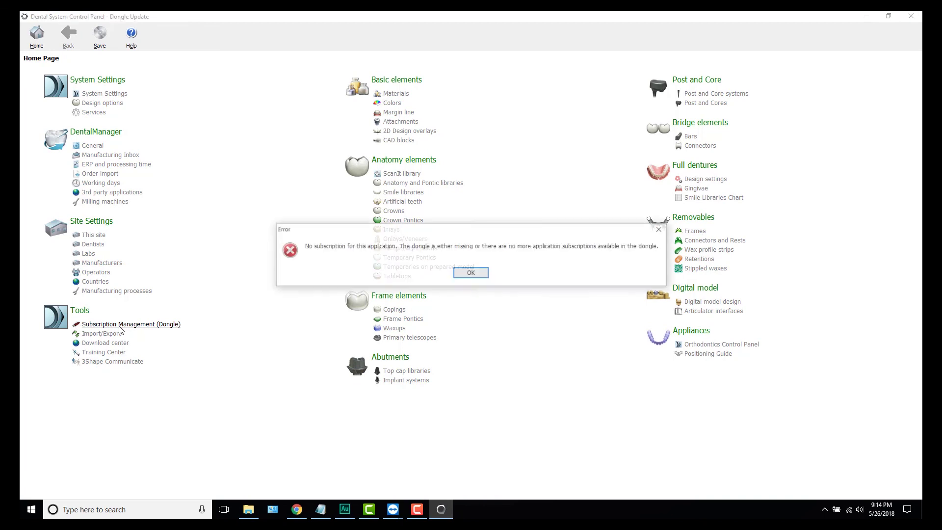
{"action": "left_click", "coordinate": [475, 278]}
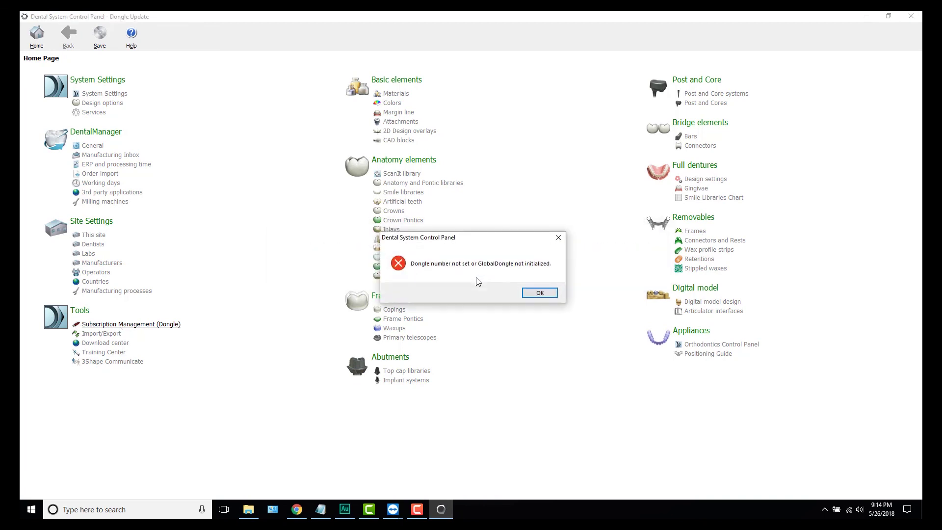
{"action": "left_click", "coordinate": [540, 293]}
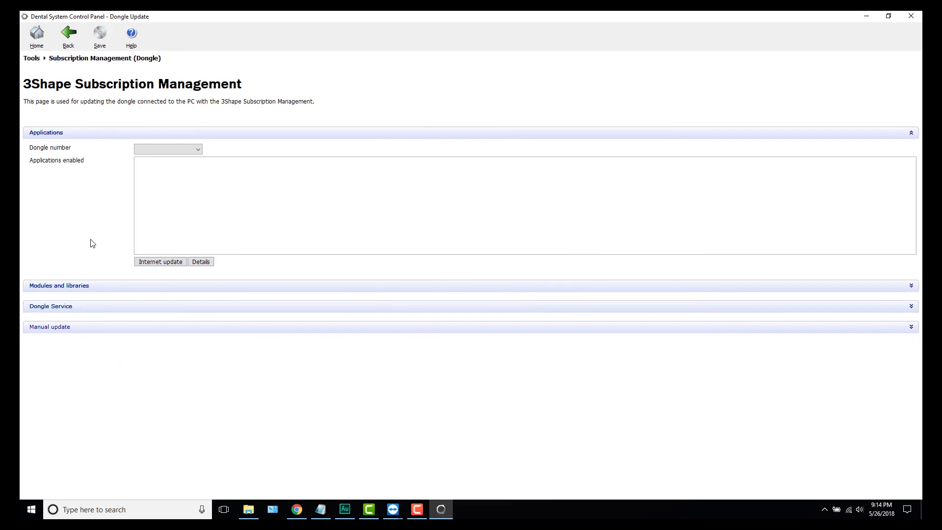
Step: Replace DELL-PC with the lab's public IP in Dongle Service, connect, and save
{"action": "left_click", "coordinate": [98, 309]}
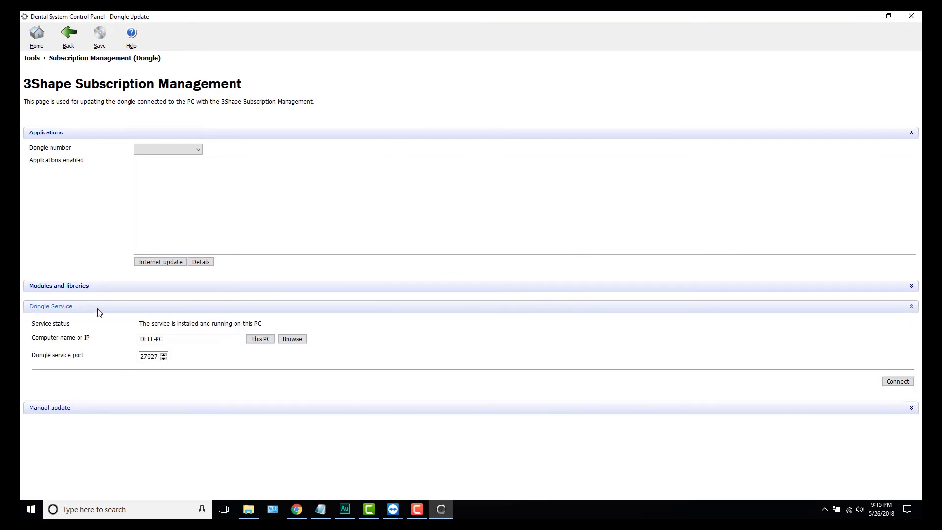
{"action": "left_click", "coordinate": [183, 340]}
{"action": "left_click_drag", "start_coordinate": [189, 340], "coordinate": [140, 338]}
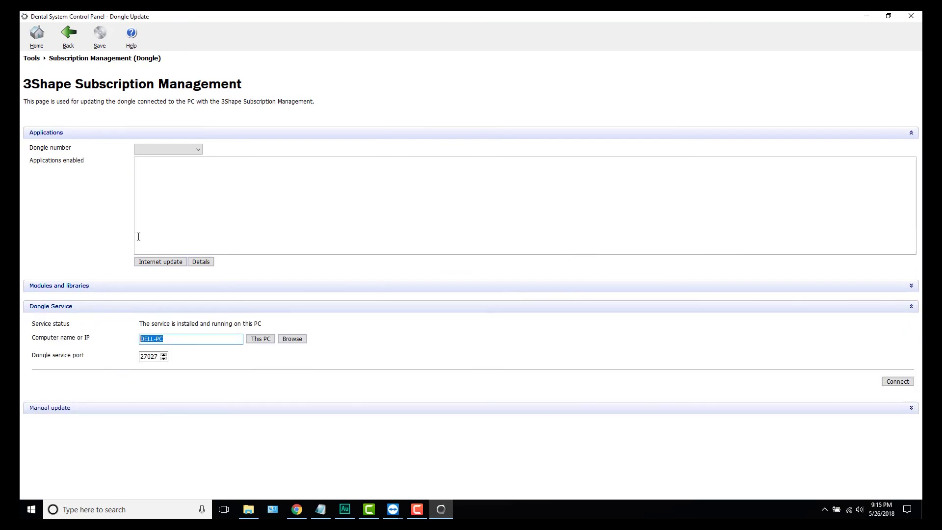
{"action": "key", "text": "BackSpace"}
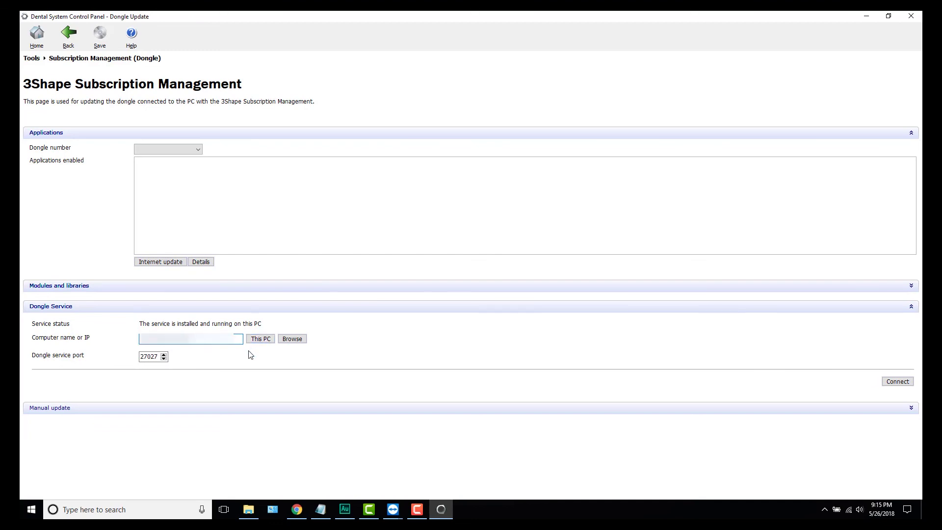
{"action": "left_click", "coordinate": [897, 382]}
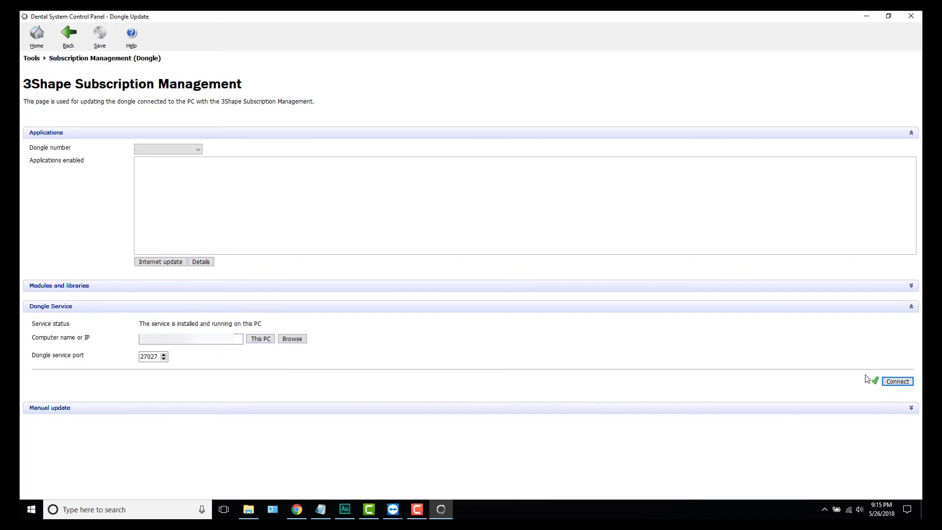
{"action": "left_click", "coordinate": [84, 46]}
{"action": "left_click", "coordinate": [522, 280]}
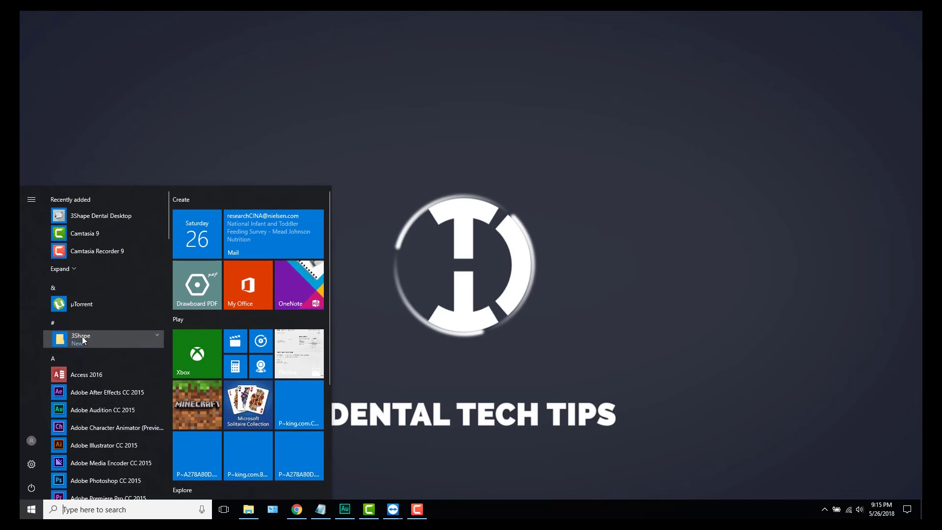
Step: Launch 3Shape Dental Manager from the 3Shape Start folder and maximize its window
{"action": "left_click", "coordinate": [82, 336]}
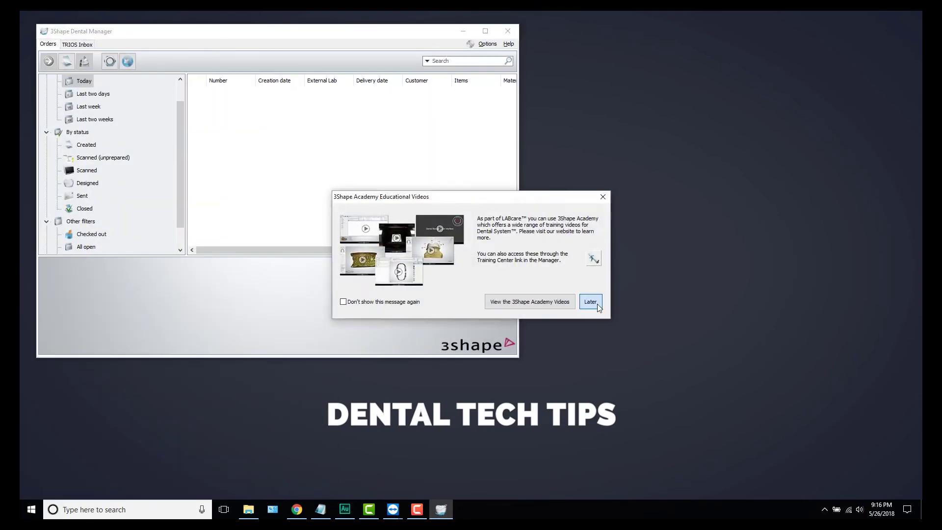
{"action": "left_click", "coordinate": [590, 301]}
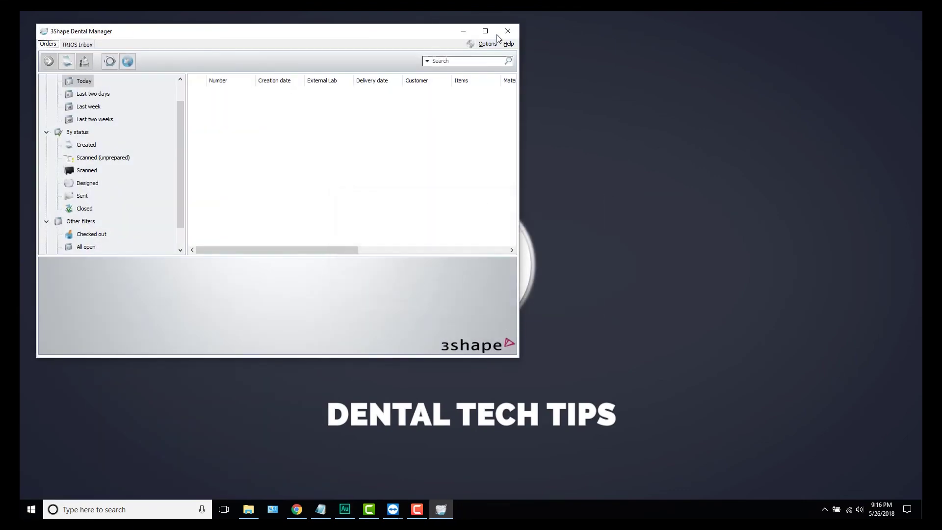
{"action": "left_click", "coordinate": [485, 31]}
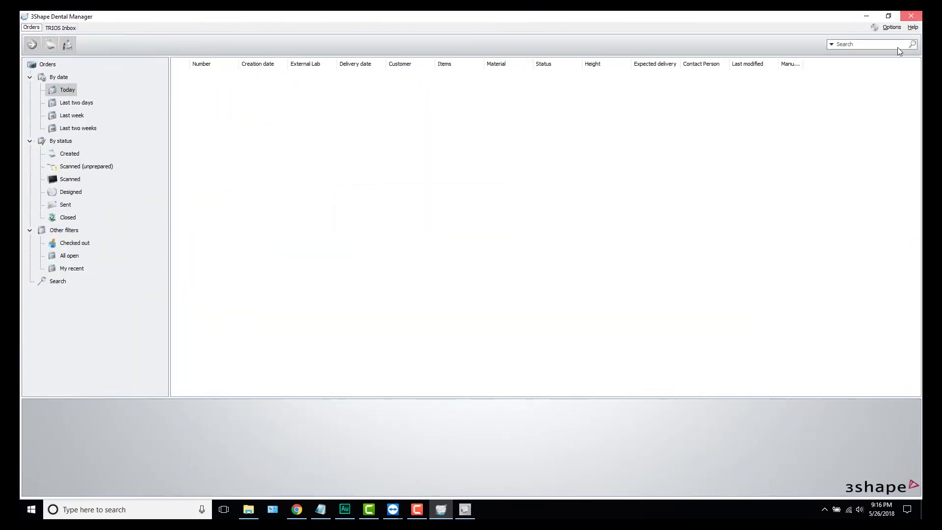